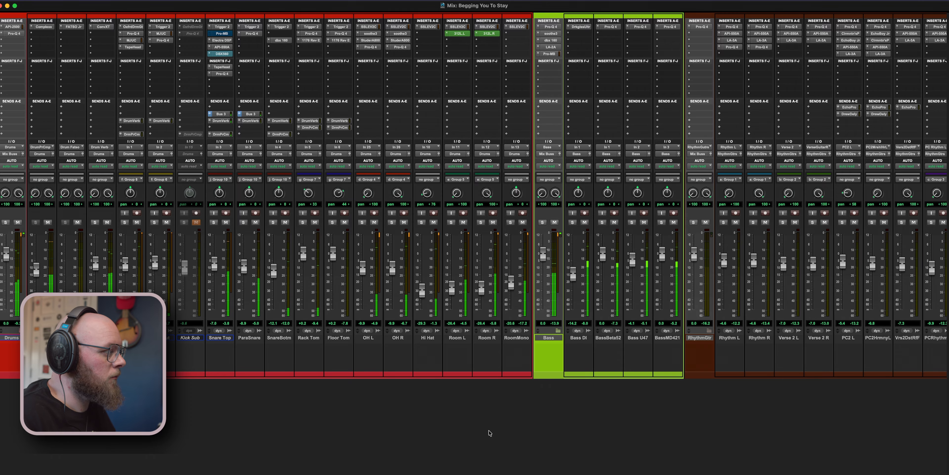
- Check the saturation choices for Tape and Tube on LV 1, and blend to about 36% Tape, 31% Tube and 33% Transistor
scroll(486, 431, "right", 10)
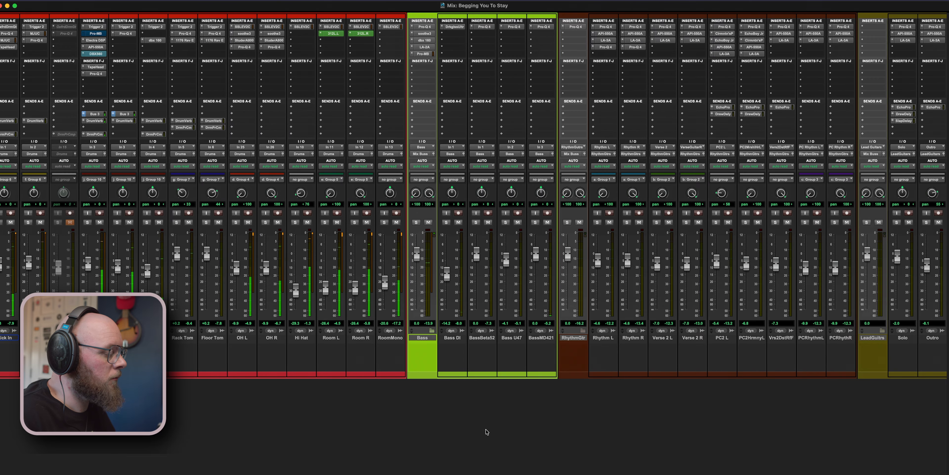
scroll(486, 431, "right", 5)
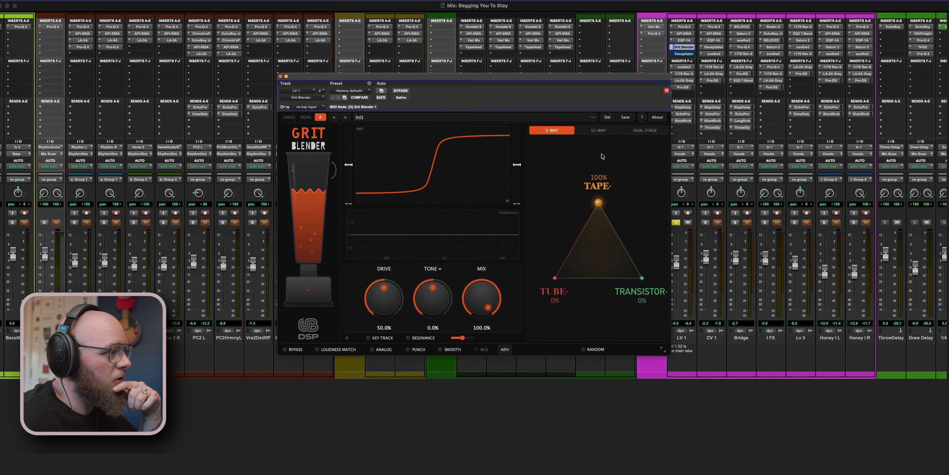
left_click(608, 187)
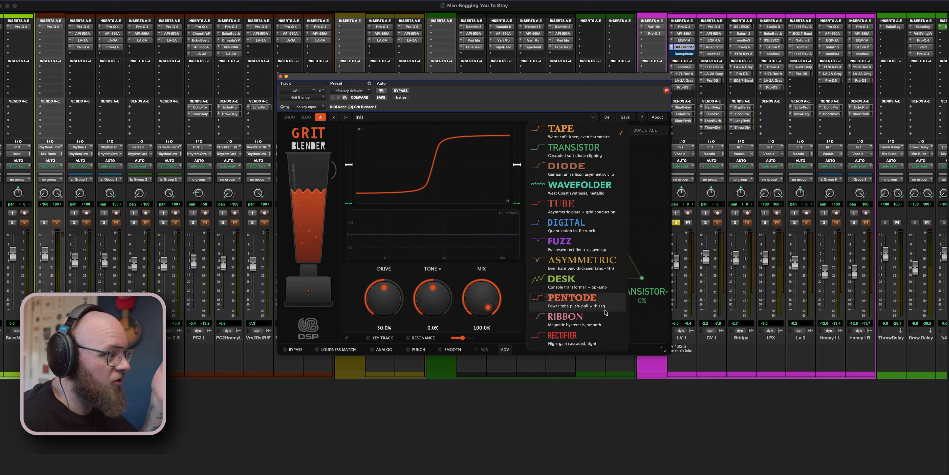
left_click(649, 186)
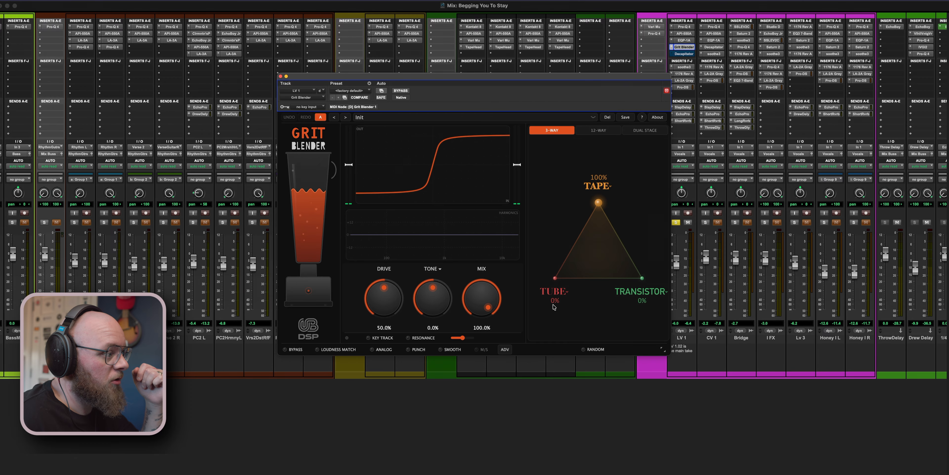
left_click(554, 292)
left_click(639, 208)
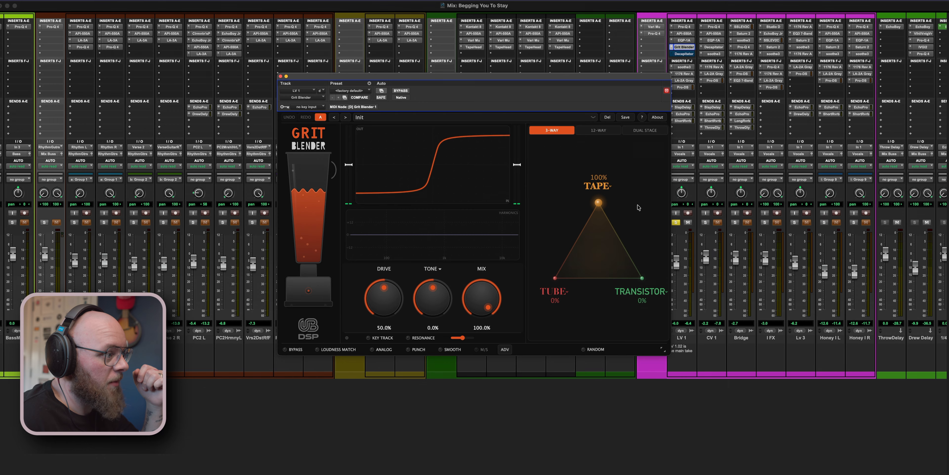
left_click_drag(598, 202, 600, 252)
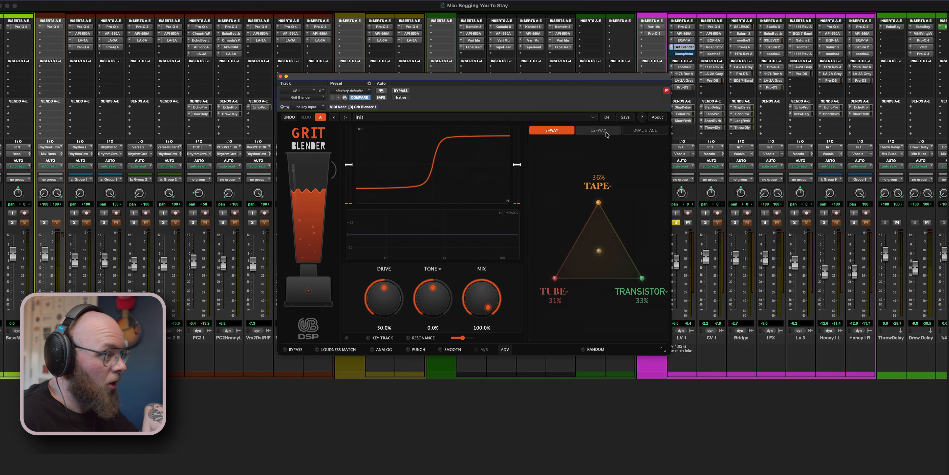
- View 12-way mode, try dual stage blends of about 41% Tape and 45% Transistor in the two stages, and return to 3-way mode
left_click(598, 130)
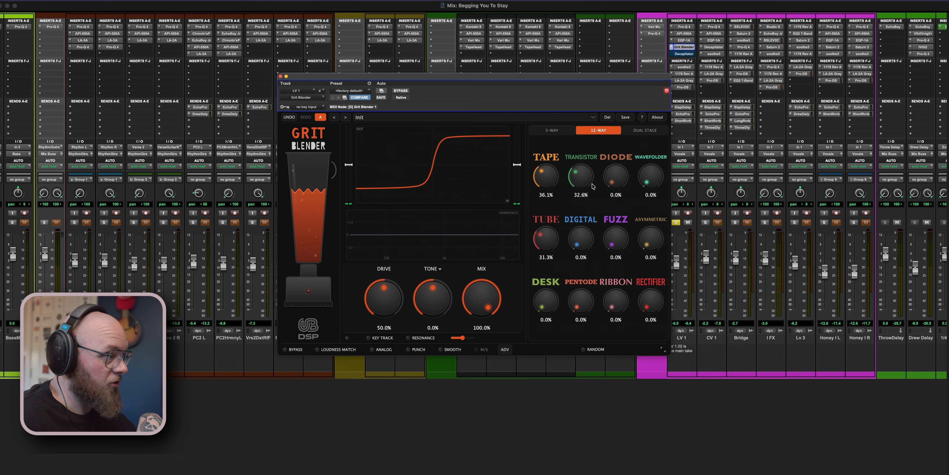
left_click(639, 130)
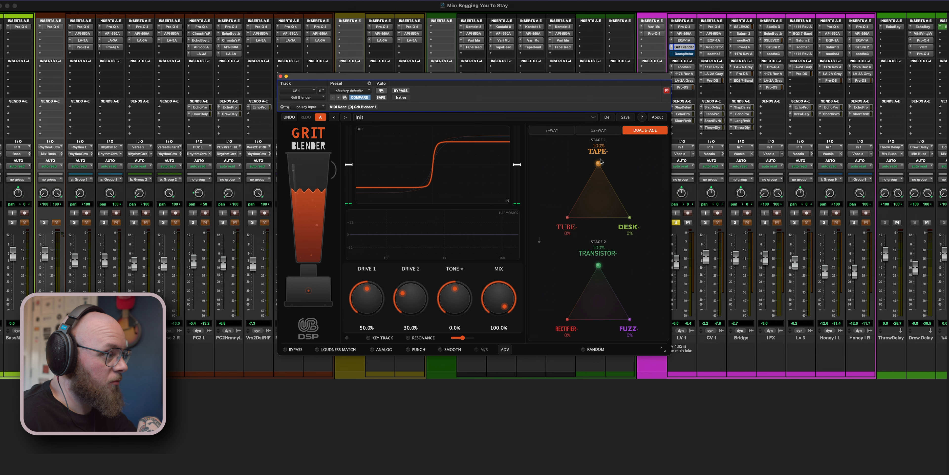
left_click_drag(598, 165, 596, 201)
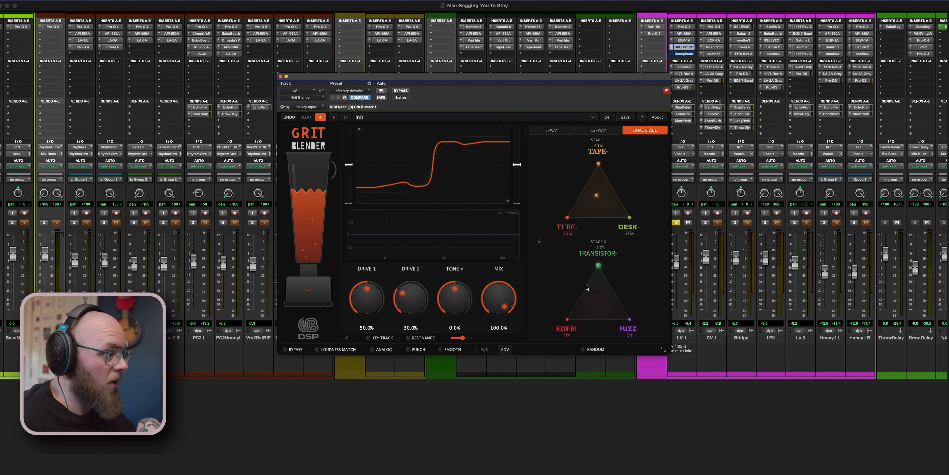
left_click_drag(598, 275, 599, 297)
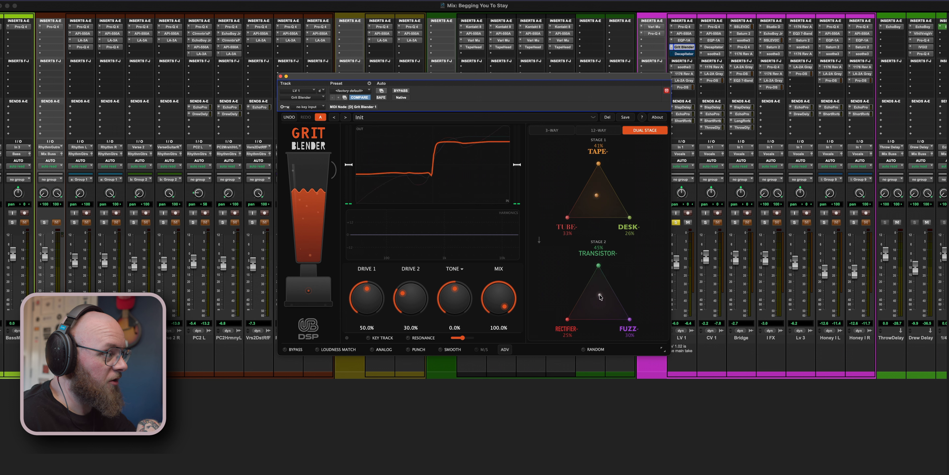
left_click(551, 130)
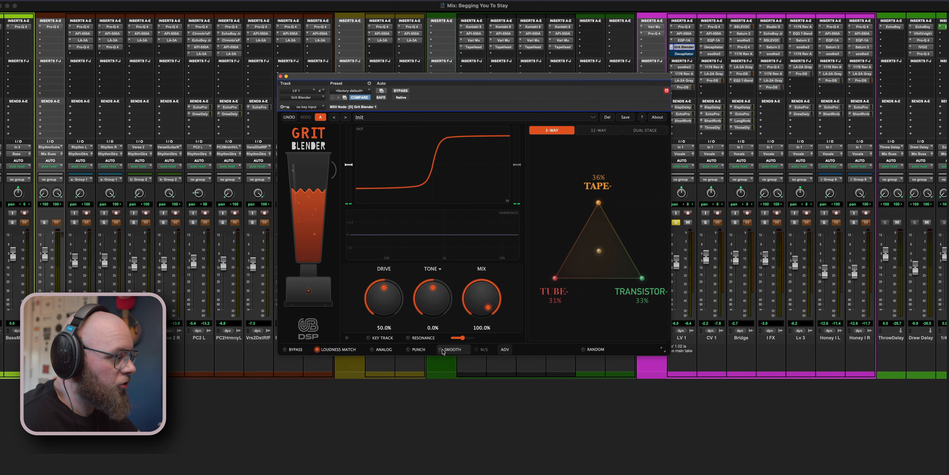
- Try the low and high crossovers at different frequencies in the advanced settings, and switch both off again
left_click(505, 349)
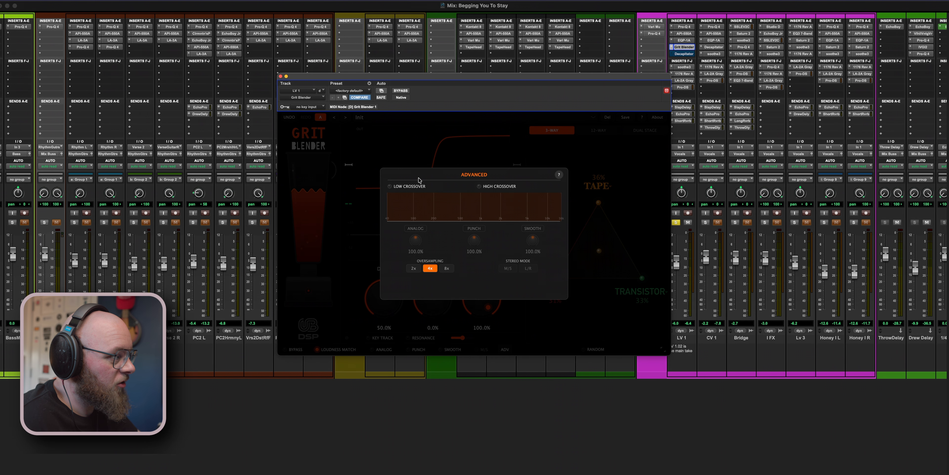
left_click(420, 185)
left_click_drag(388, 209, 457, 210)
left_click(502, 187)
mouse_move(557, 208)
left_mouse_down()
mouse_move(467, 213)
mouse_move(562, 216)
left_mouse_up()
left_click_drag(457, 214, 371, 231)
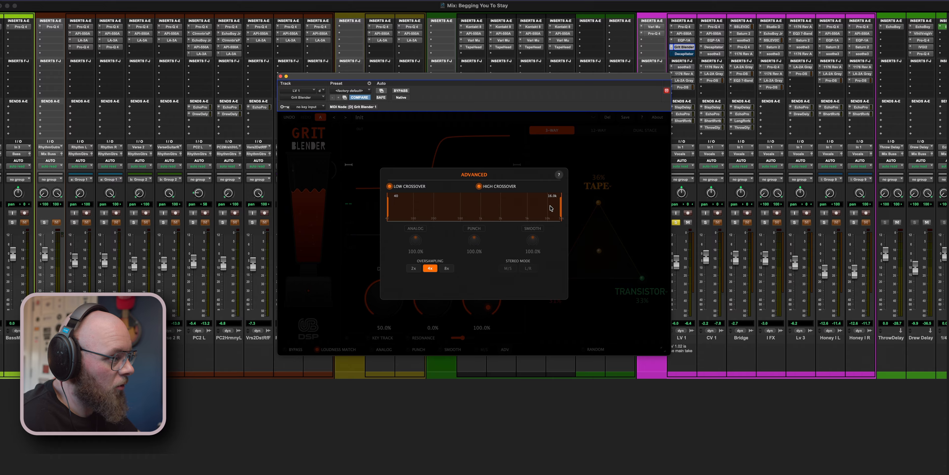
left_click_drag(563, 208, 433, 208)
left_click(389, 186)
left_click(496, 187)
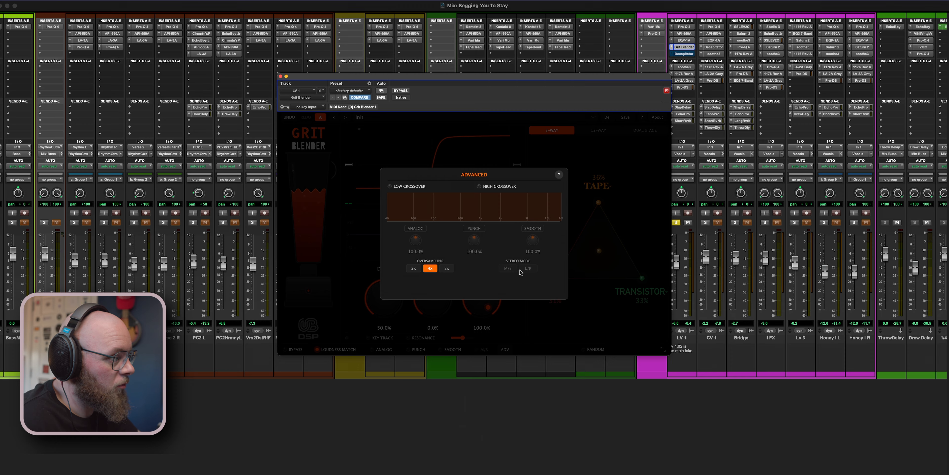
left_click(423, 157)
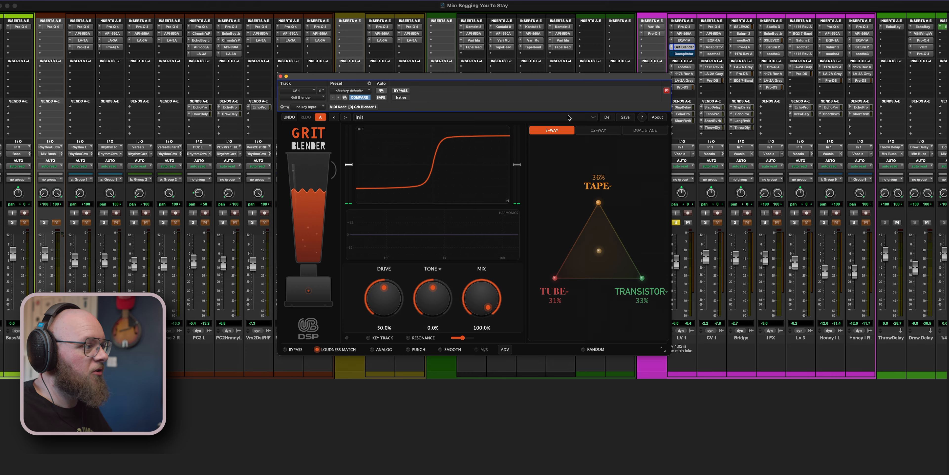
- Load the Vocal Polish preset from the Psychoacoustic category and move the plug-in window away from the vocal channels
left_click(483, 118)
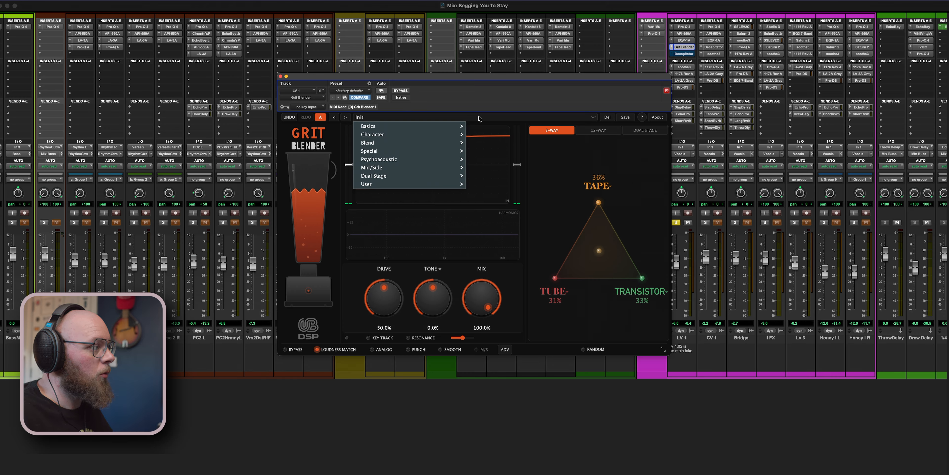
mouse_move(440, 135)
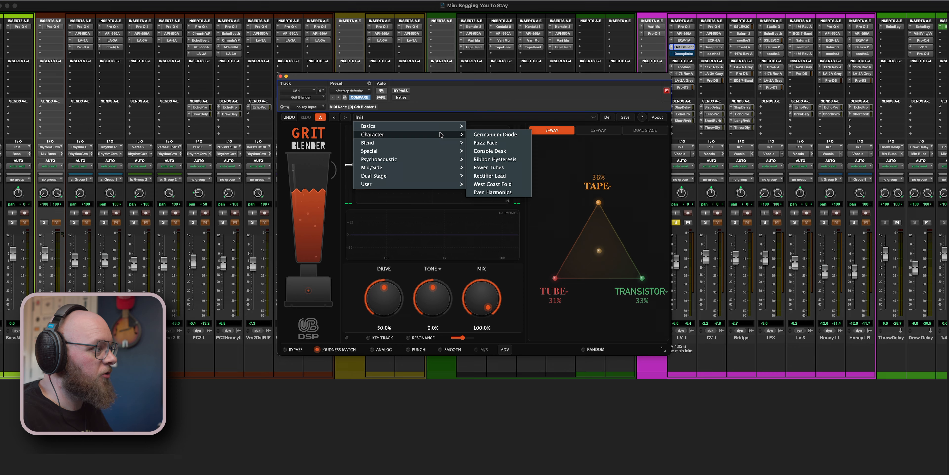
mouse_move(436, 166)
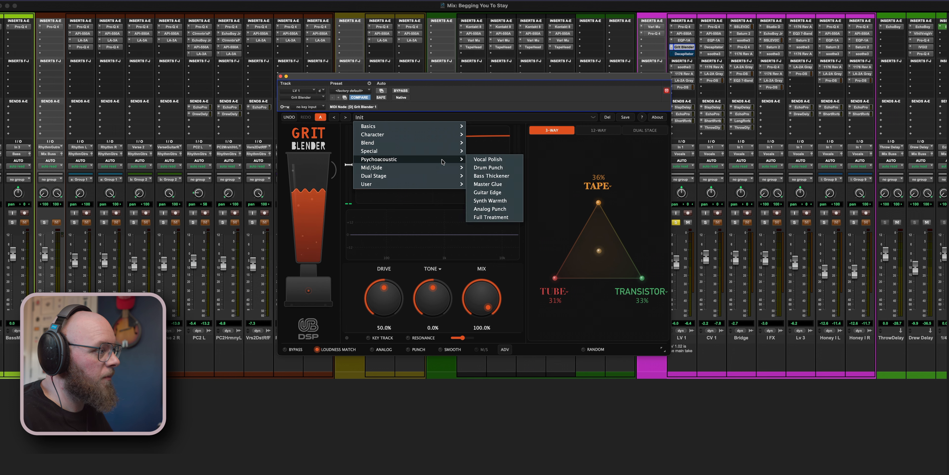
left_click(484, 160)
left_click(372, 349)
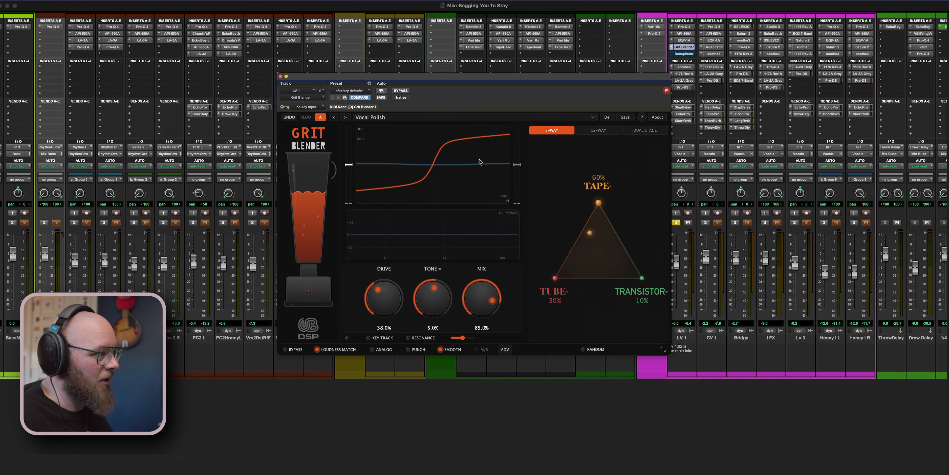
left_click_drag(488, 76, 412, 78)
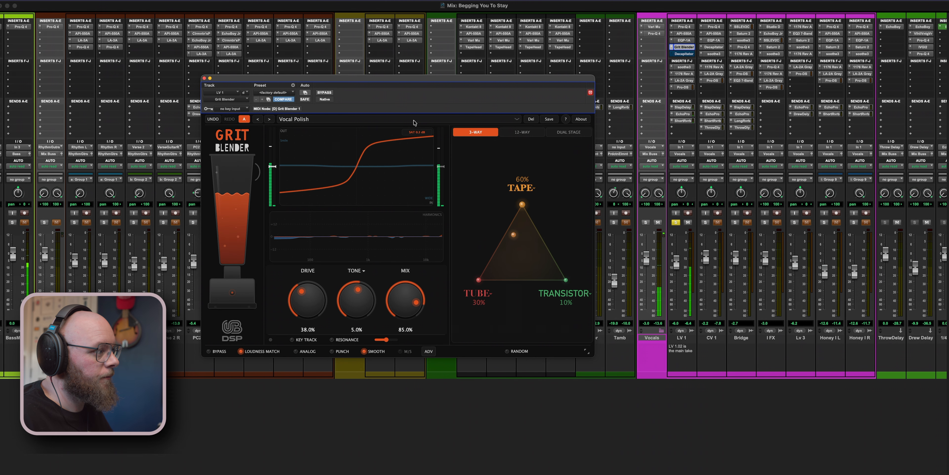
- Set Mix and Drive to 100% and shift the Tape, Tube and Transistor blend toward the triangle's centre
left_click_drag(416, 302, 391, 239)
left_click_drag(513, 235, 496, 269)
left_click(521, 261)
left_click_drag(331, 313, 300, 238)
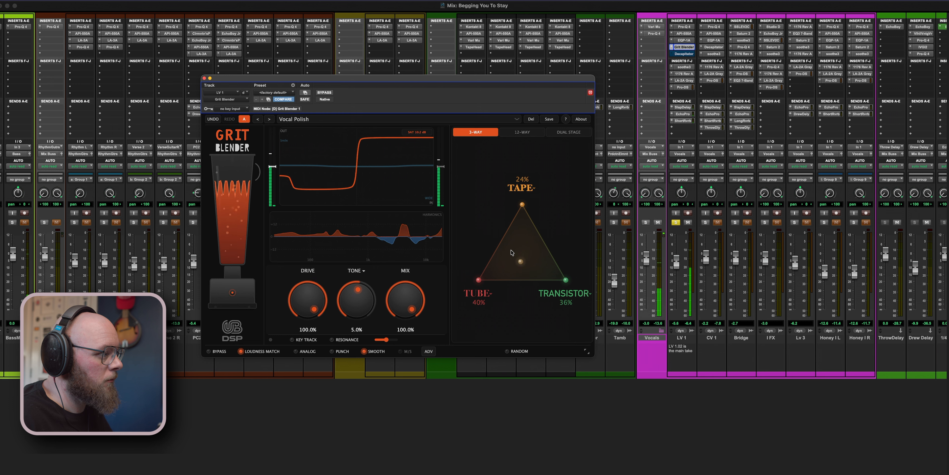
mouse_move(516, 250)
left_mouse_down()
mouse_move(520, 216)
mouse_move(478, 277)
mouse_move(557, 276)
mouse_move(522, 241)
left_mouse_up()
- Replace Tape with Wavefolder and Transistor with Fuzz, blending to about 45% Wavefolder, 26% Tube and 29% Fuzz
left_click(530, 188)
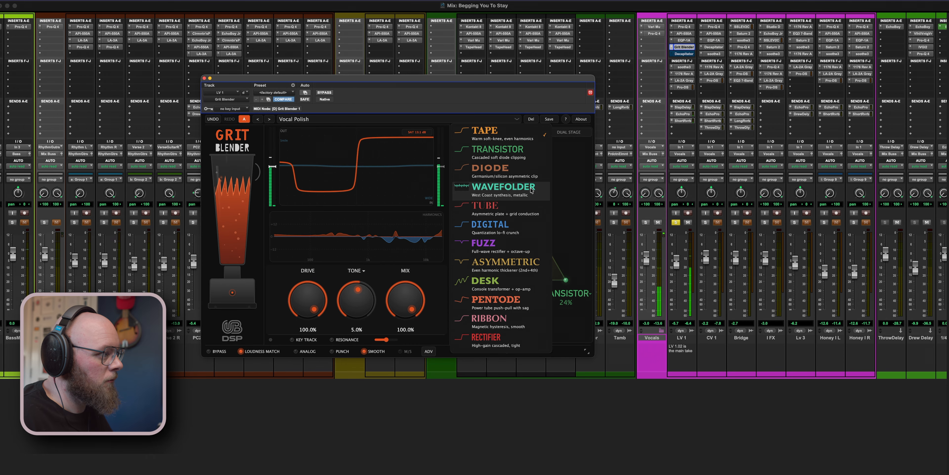
left_click(516, 186)
left_click_drag(522, 241, 528, 244)
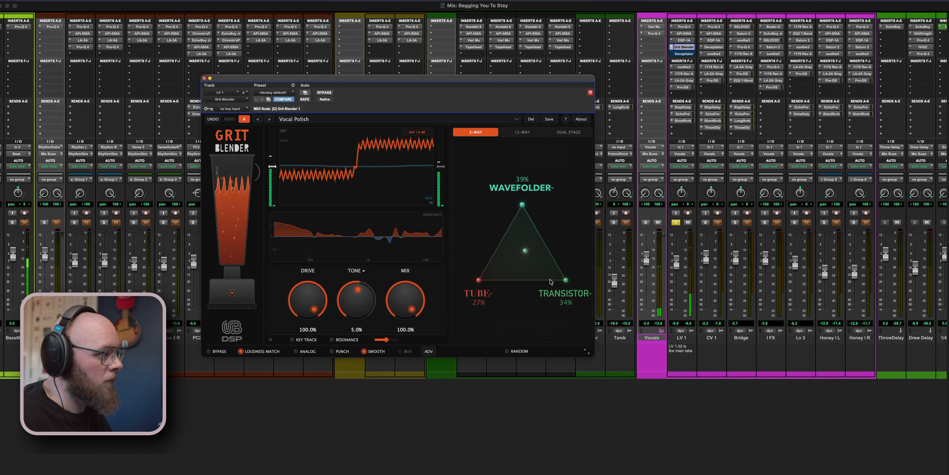
left_click(564, 293)
left_click(530, 248)
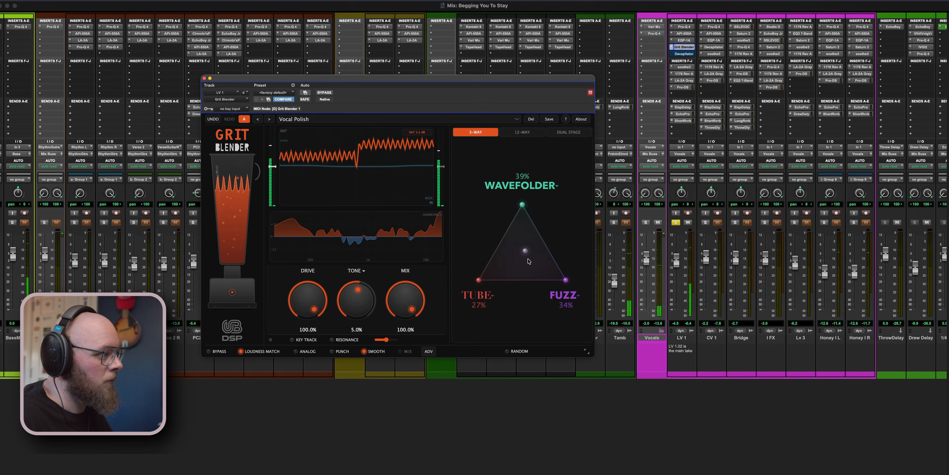
left_click_drag(529, 257, 526, 250)
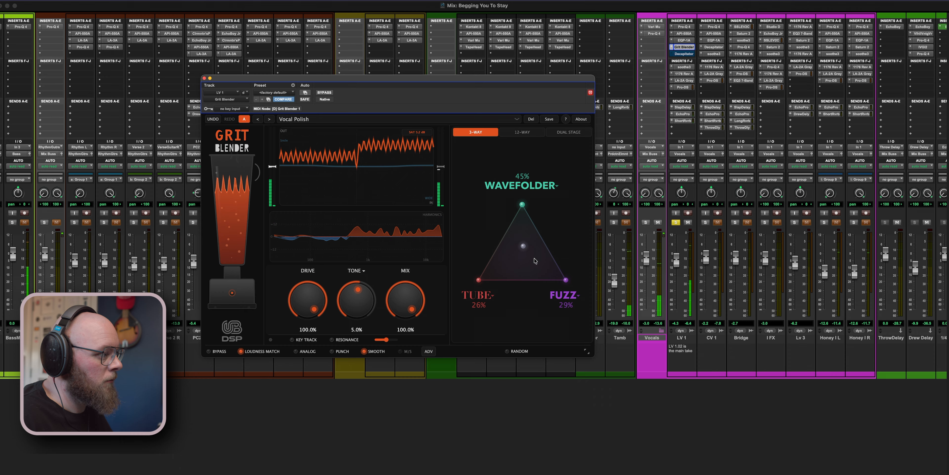
- Replace Fuzz with Ribbon and Wavefolder with Transistor, blending to about 43% Transistor, 29% Tube and 29% Ribbon
left_click(560, 294)
left_click(524, 317)
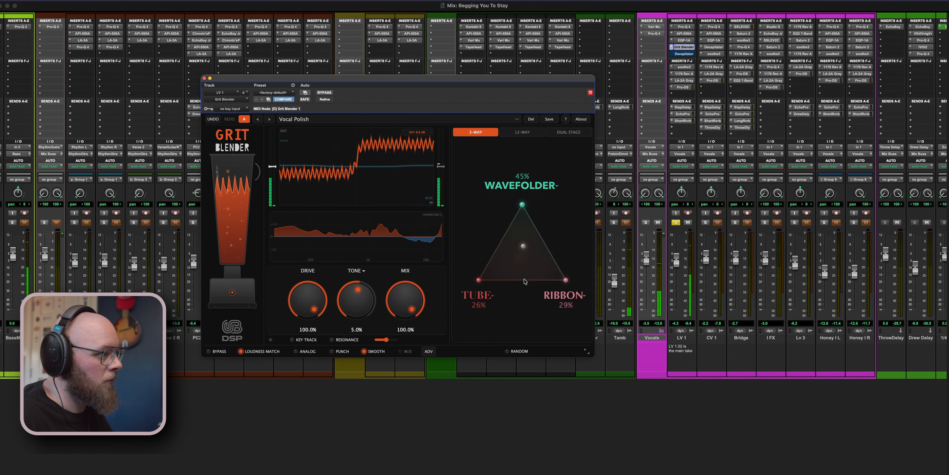
left_click(553, 184)
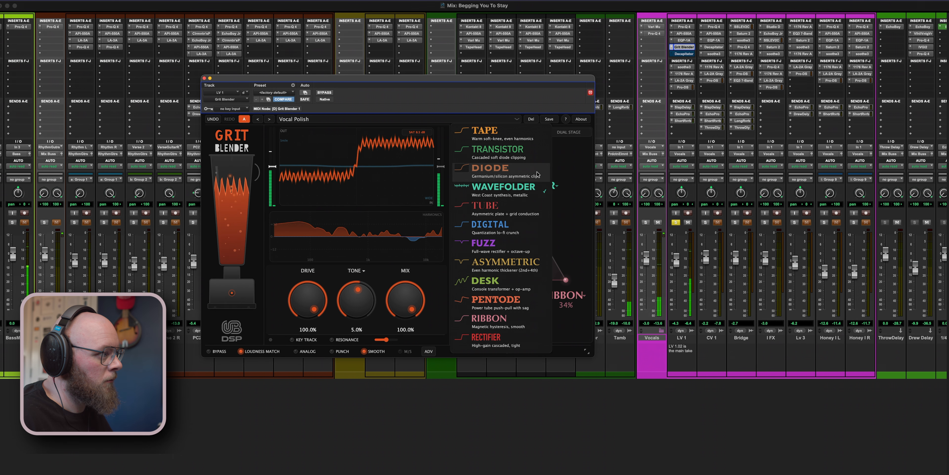
left_click(523, 151)
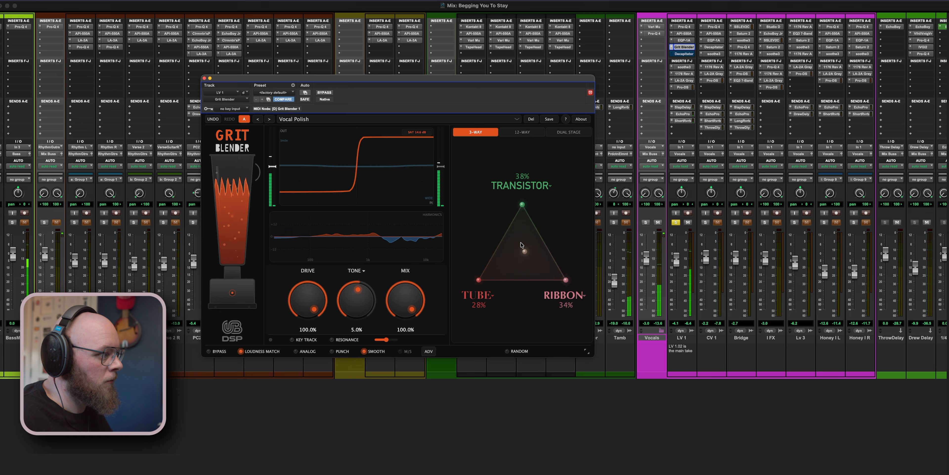
mouse_move(524, 248)
left_mouse_down()
mouse_move(523, 204)
mouse_move(589, 296)
mouse_move(442, 317)
mouse_move(535, 244)
mouse_move(522, 248)
left_mouse_up()
- Take LV 1 out of solo, set Mix to about 77.9% and enable Punch
left_click_drag(407, 299, 405, 309)
left_click(675, 222)
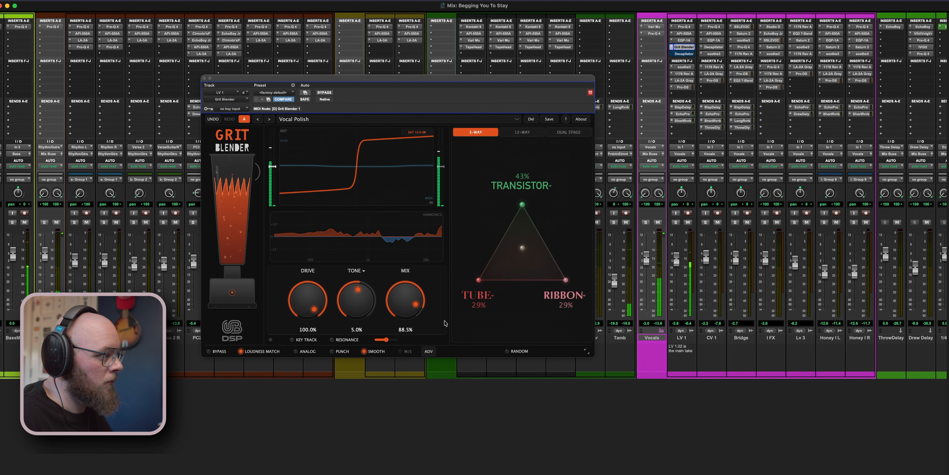
left_click_drag(414, 301, 406, 299)
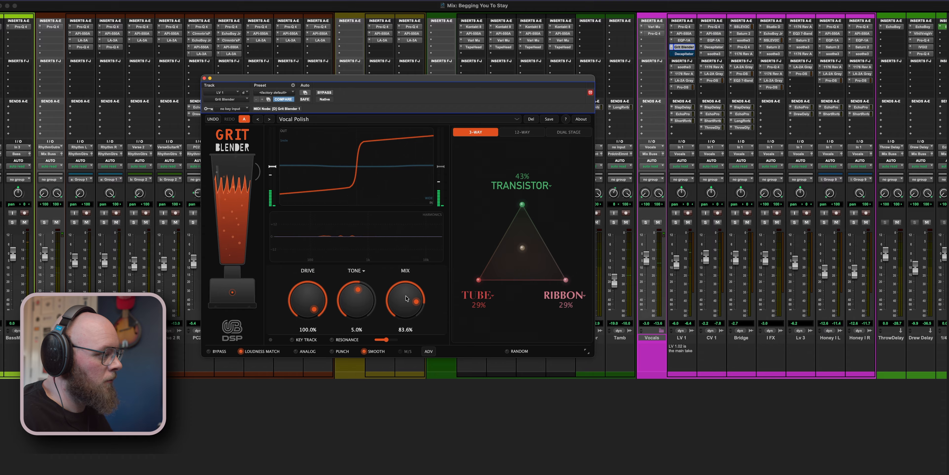
left_click_drag(402, 305, 399, 312)
left_click(331, 351)
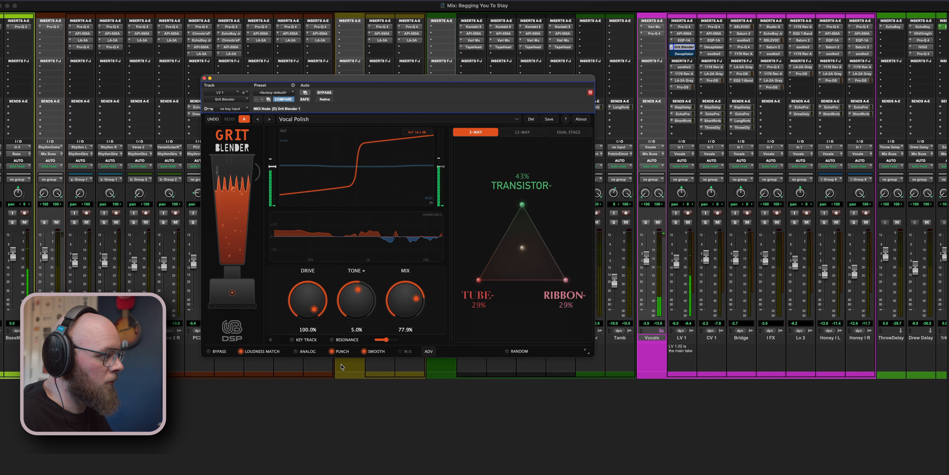
- Solo LV 1, enable the advanced Low and High Crossovers, and set them to about 586 Hz and 16 kHz
left_click(428, 351)
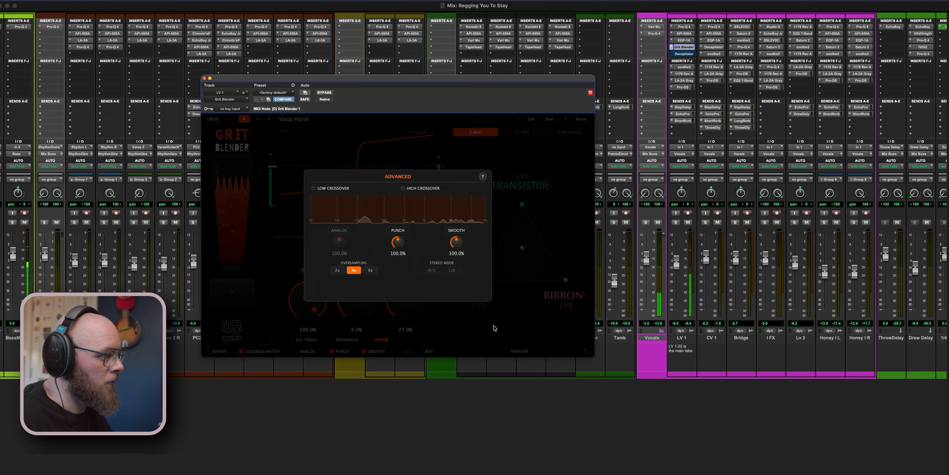
left_click(676, 222)
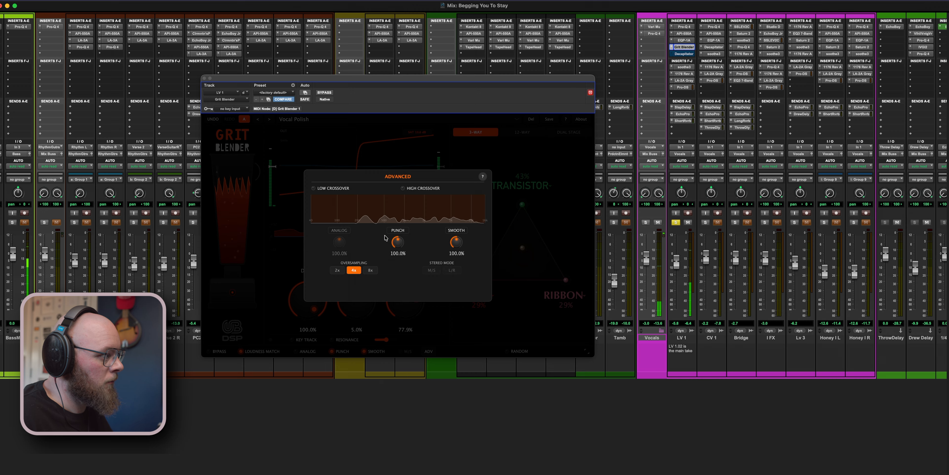
left_click(313, 188)
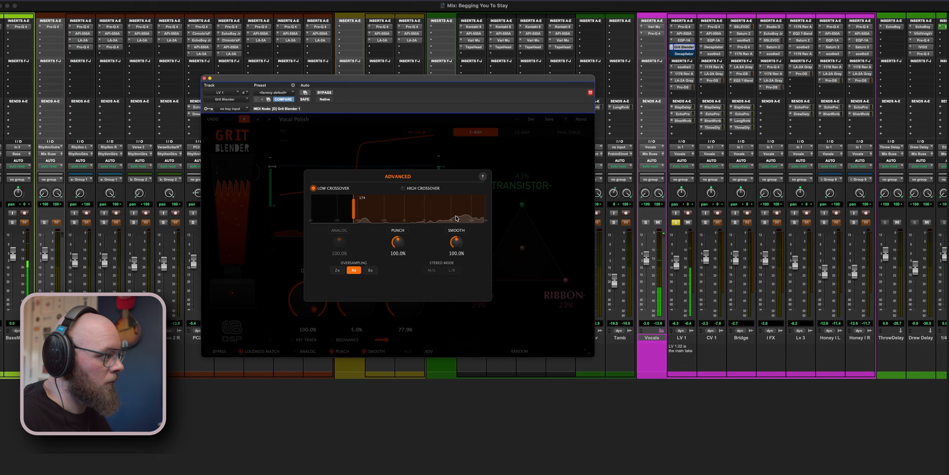
left_click(429, 187)
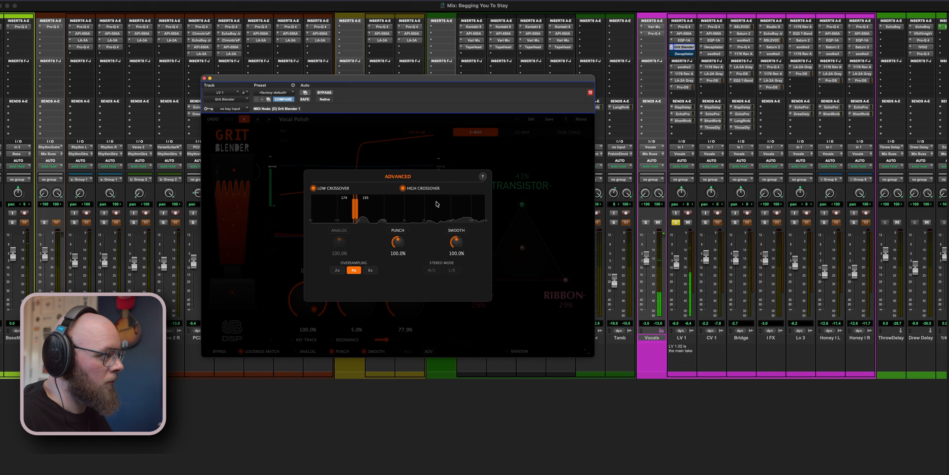
left_click_drag(356, 208, 419, 209)
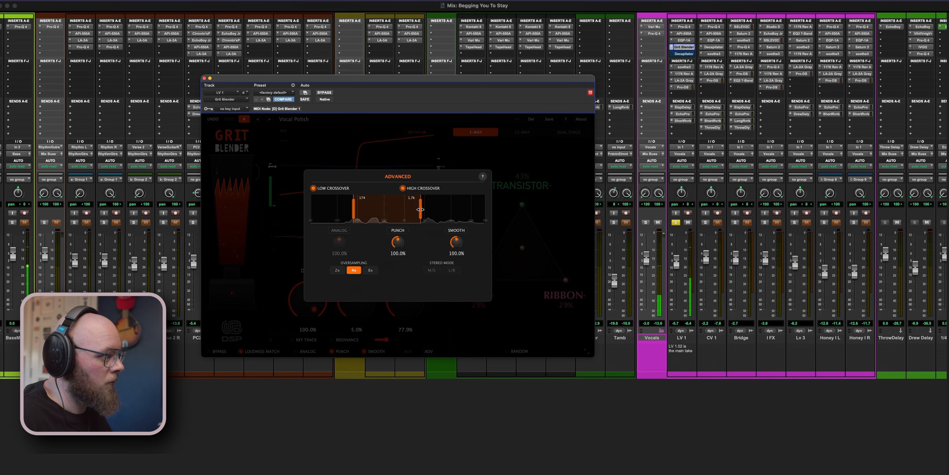
left_click_drag(421, 209, 518, 222)
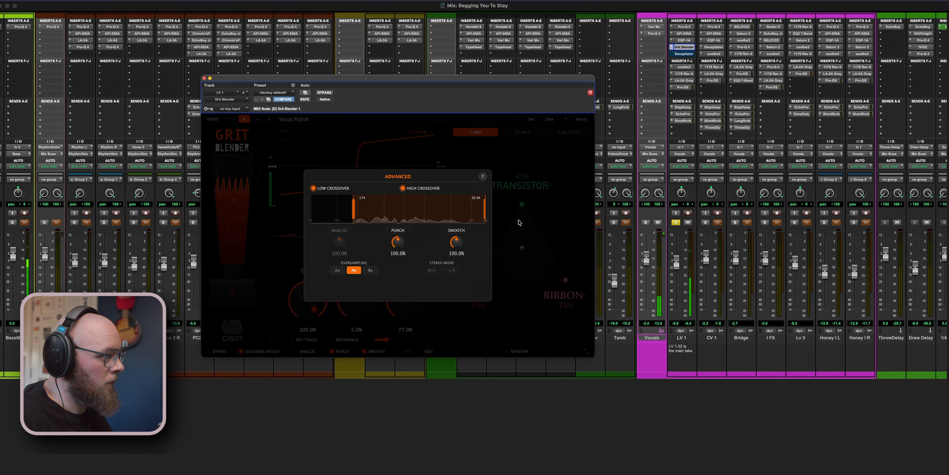
left_click_drag(353, 212, 388, 220)
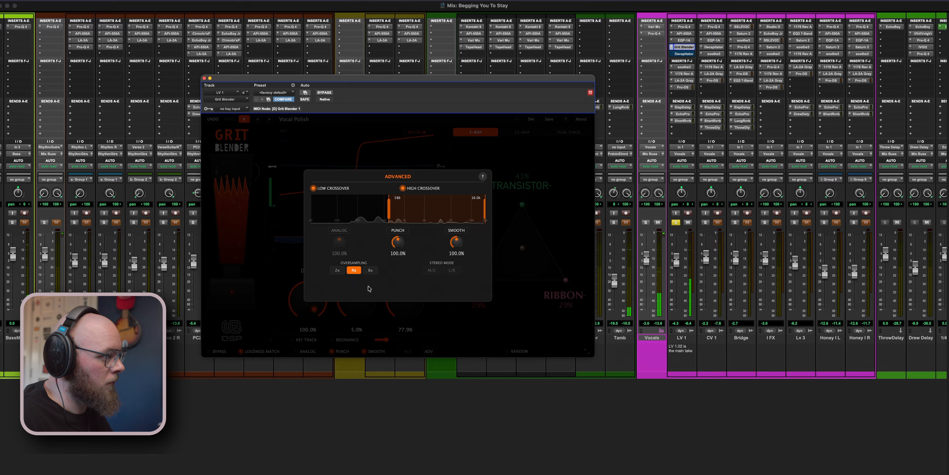
left_click(511, 249)
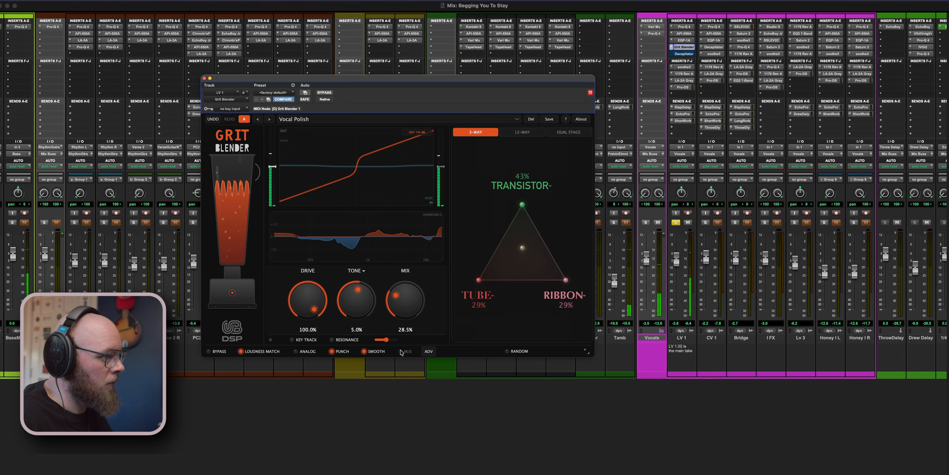
- Audition LV 1 within the full mix and return it to solo
left_click(676, 222)
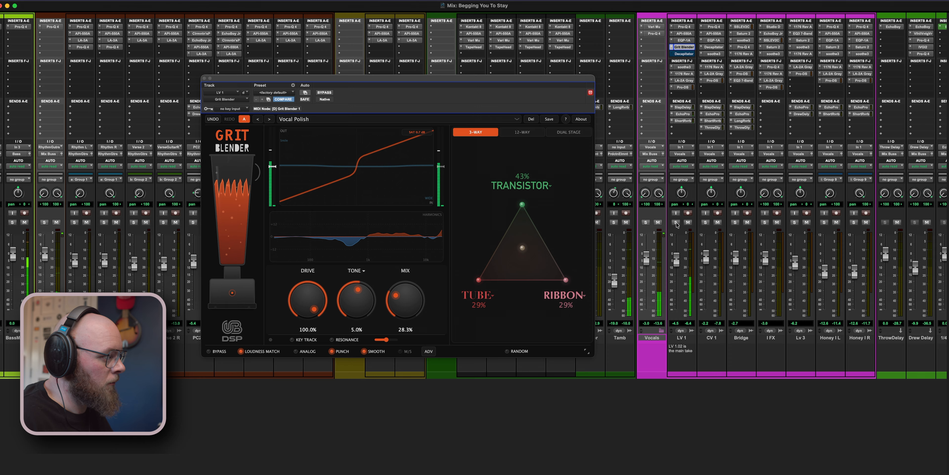
left_click(676, 223)
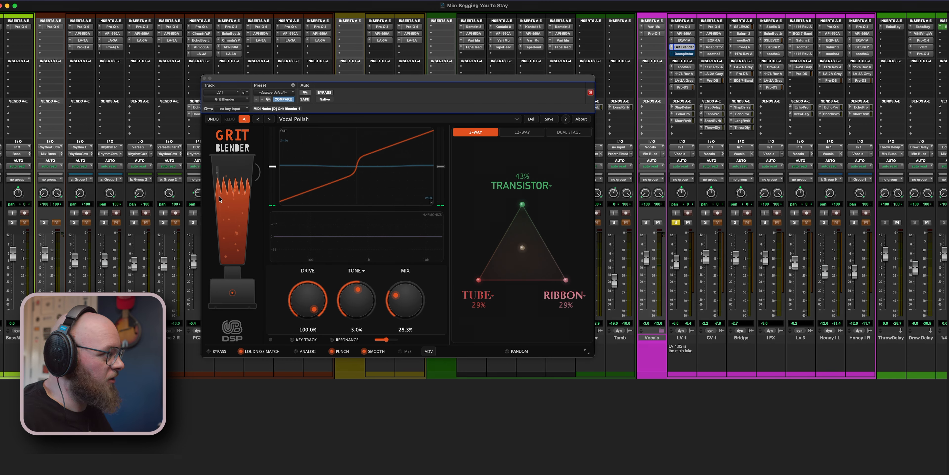
left_click(235, 158)
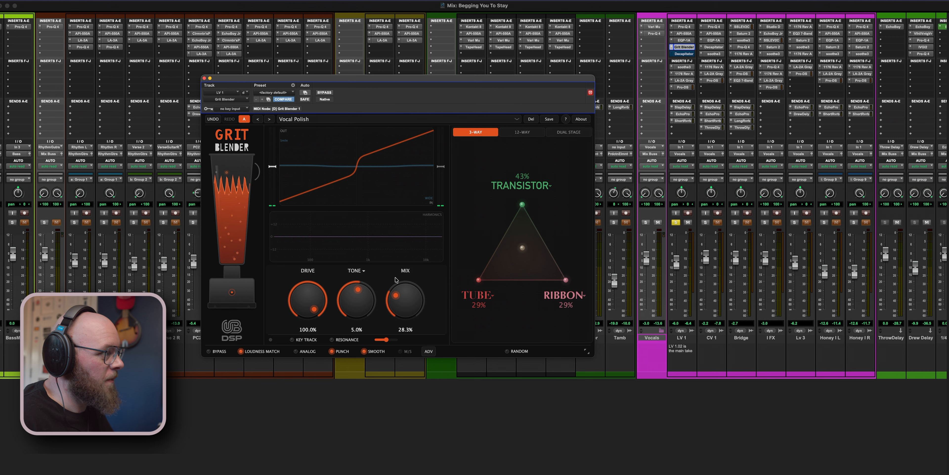
- Lower Drive to about 56.6%, set Mix to about 38.1%, and blend to 49% Transistor, 20% Tube and 30% Ribbon during playback
left_click_drag(308, 301, 323, 321)
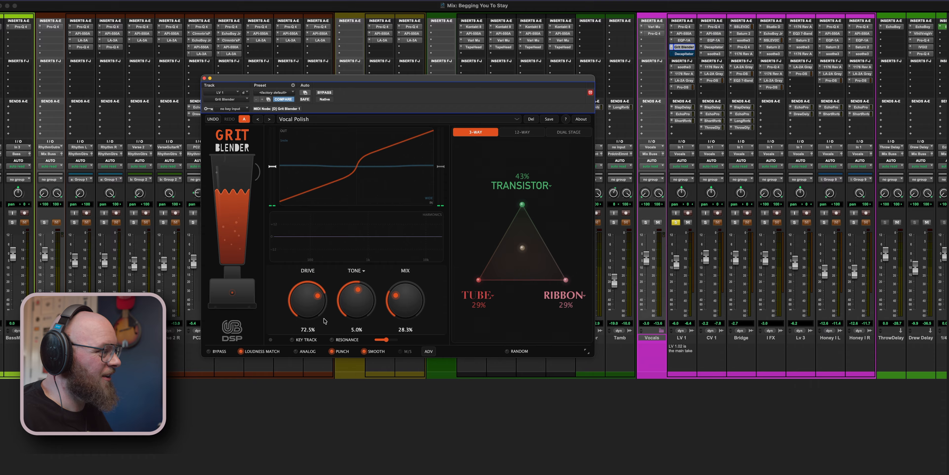
left_click_drag(409, 304, 408, 293)
key("space")
mouse_move(523, 247)
left_mouse_down()
mouse_move(505, 265)
mouse_move(520, 199)
mouse_move(526, 242)
left_mouse_up()
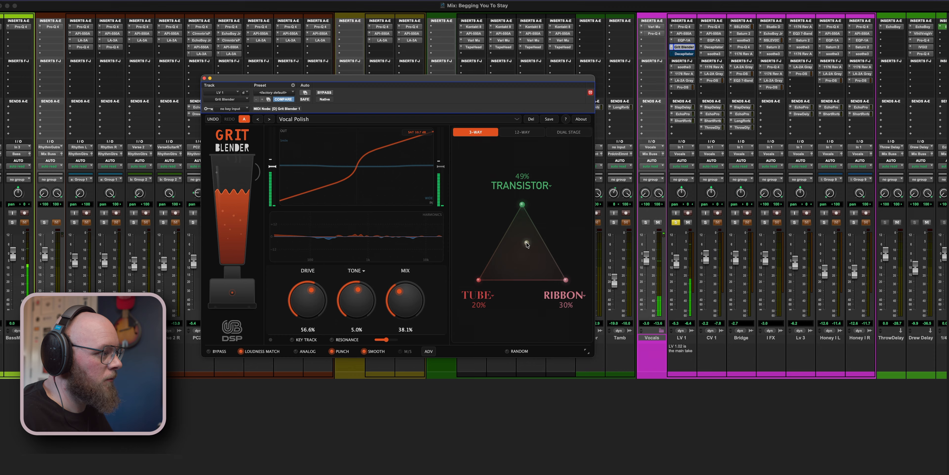
- Set Drive to 100%, Tone to about 38.5% and Mix to about 44% on the vocal's saturation
left_click_drag(306, 298, 301, 257)
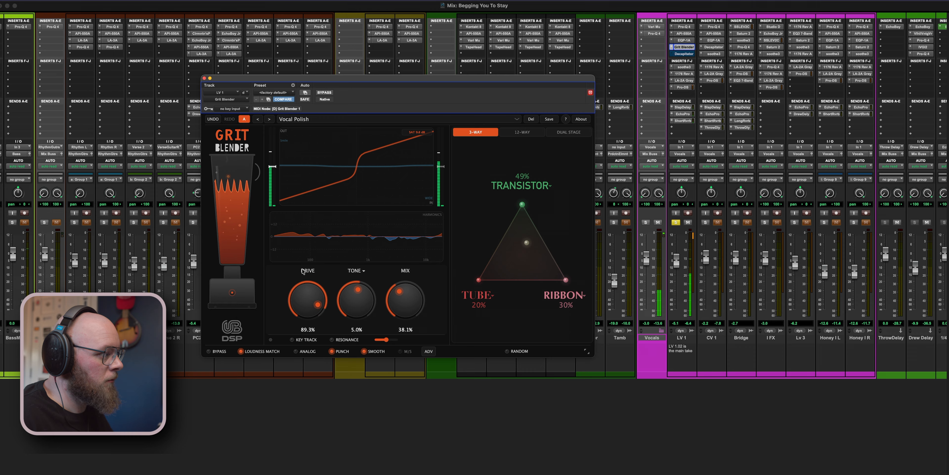
left_click_drag(353, 304, 341, 168)
left_click_drag(405, 284, 388, 136)
left_click_drag(370, 293, 364, 323)
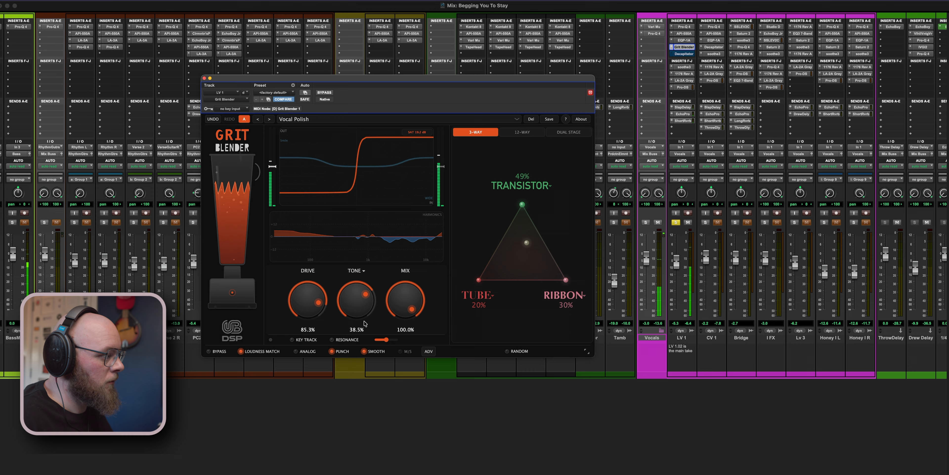
left_click_drag(406, 301, 416, 349)
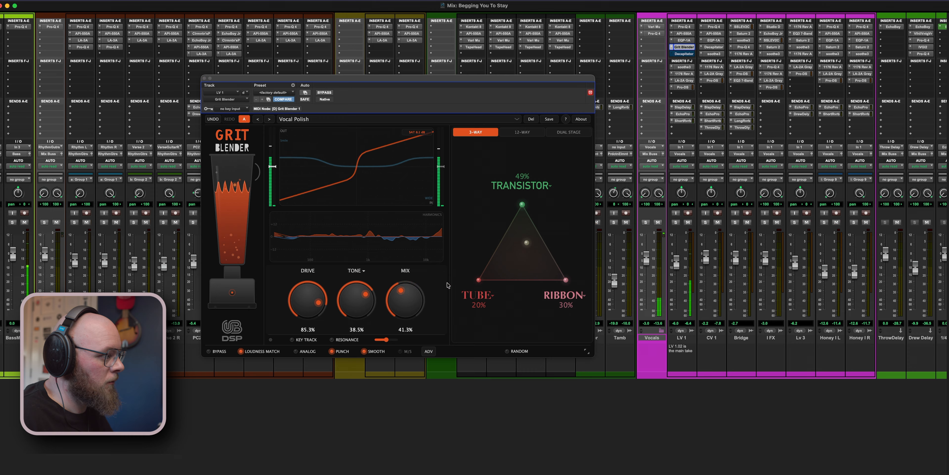
left_click_drag(419, 302, 414, 295)
left_click_drag(340, 314, 288, 209)
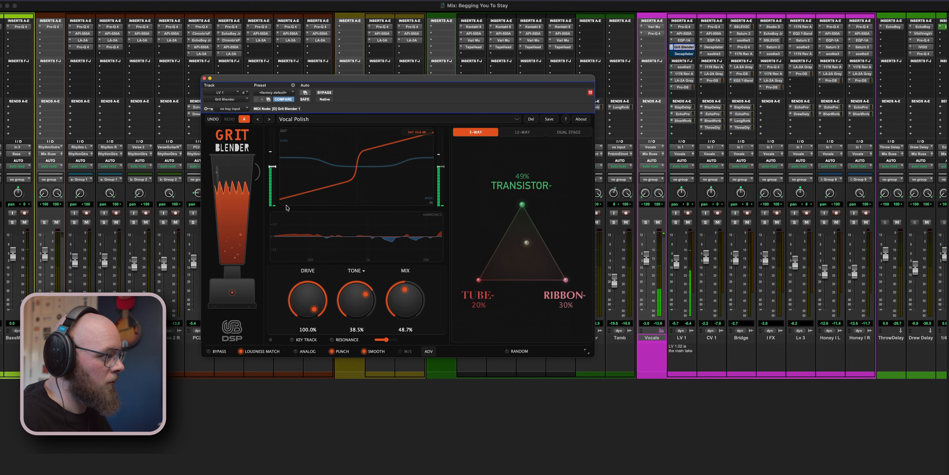
left_click_drag(396, 299, 392, 306)
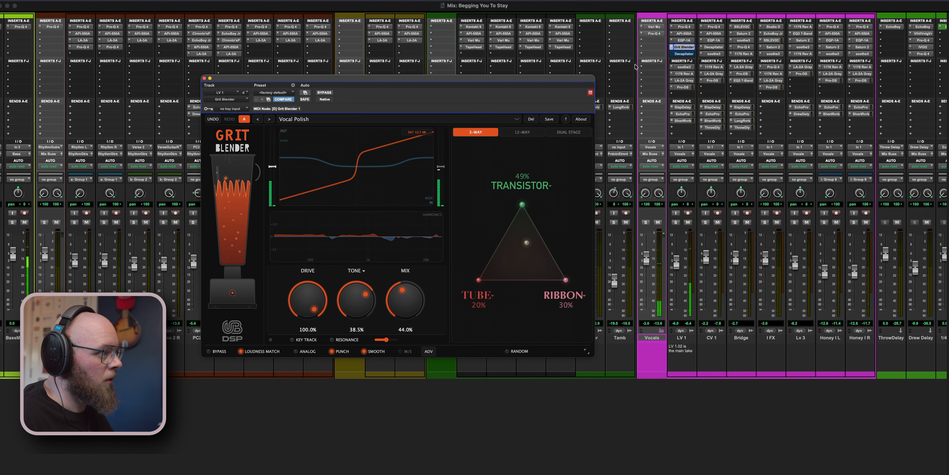
- Remove Decapitator from LV 1 and shift the inserts below it up one slot
left_click(673, 53)
left_click(686, 28)
left_click_drag(684, 57, 686, 81)
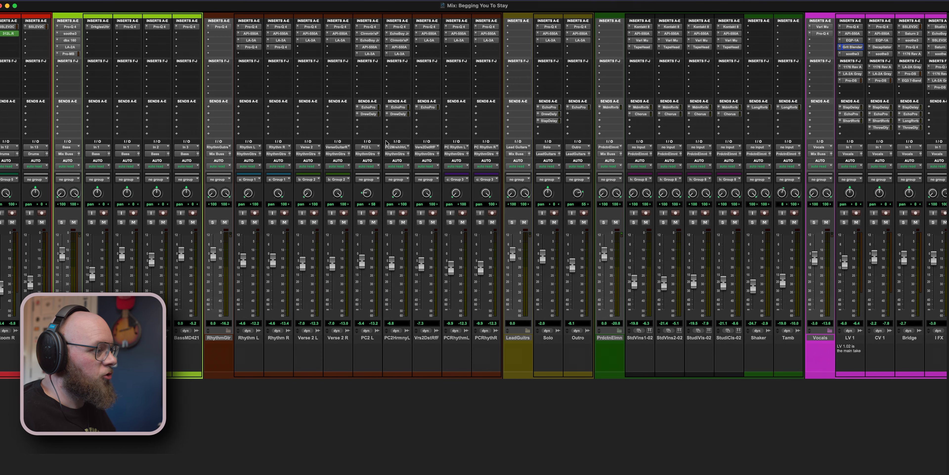
- Solo the Bass group and narrow the soloed source tracks to Bass DI during playback
scroll(386, 143, "left", 4)
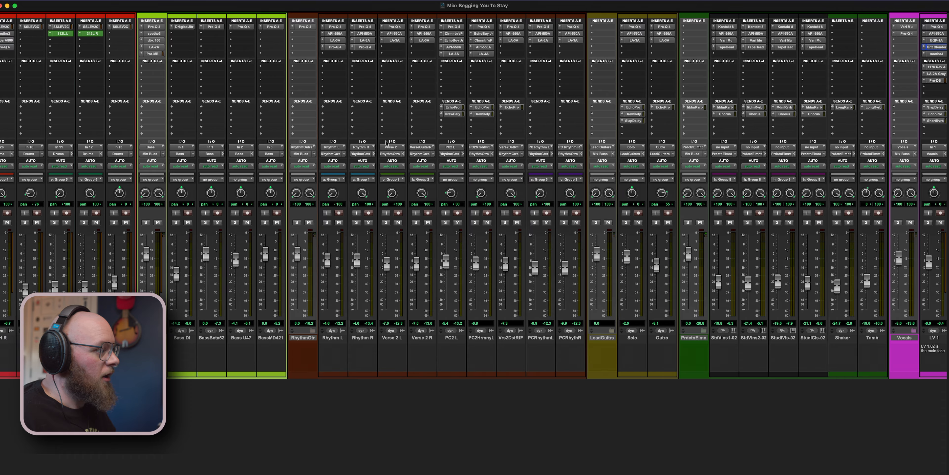
scroll(242, 199, "left", 3)
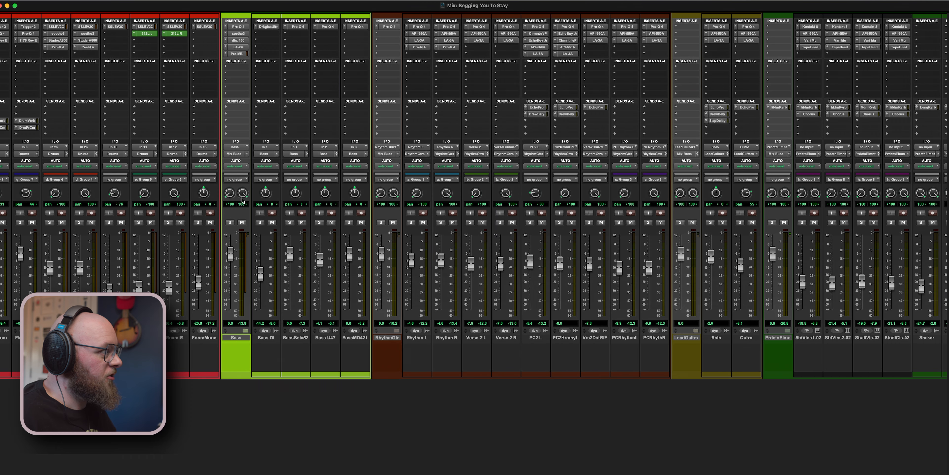
left_click(239, 69)
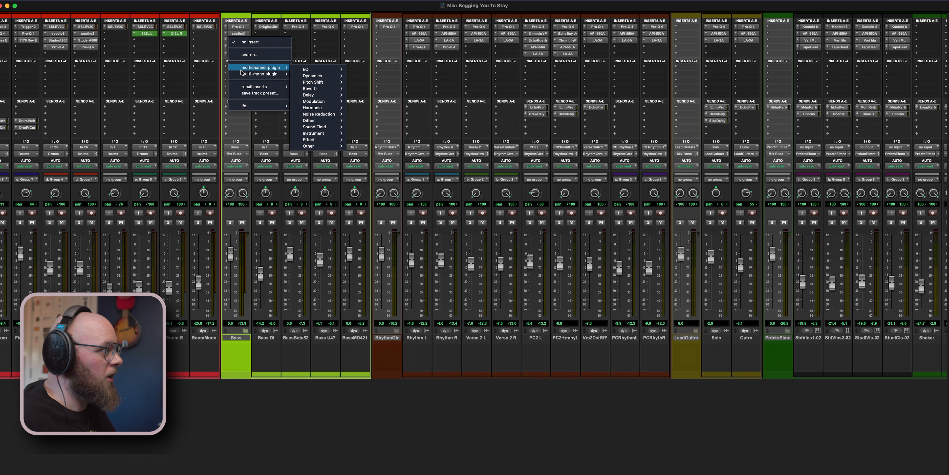
left_click(236, 229)
key("ctrl+equal")
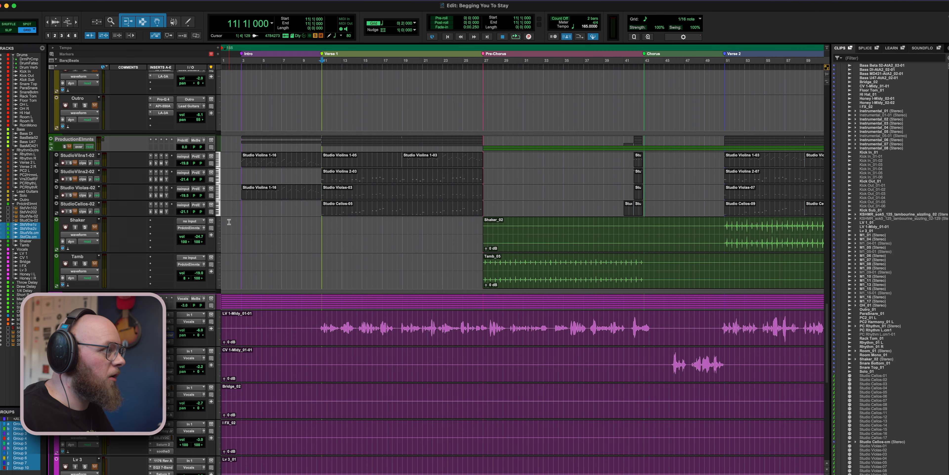
key("ctrl+equal")
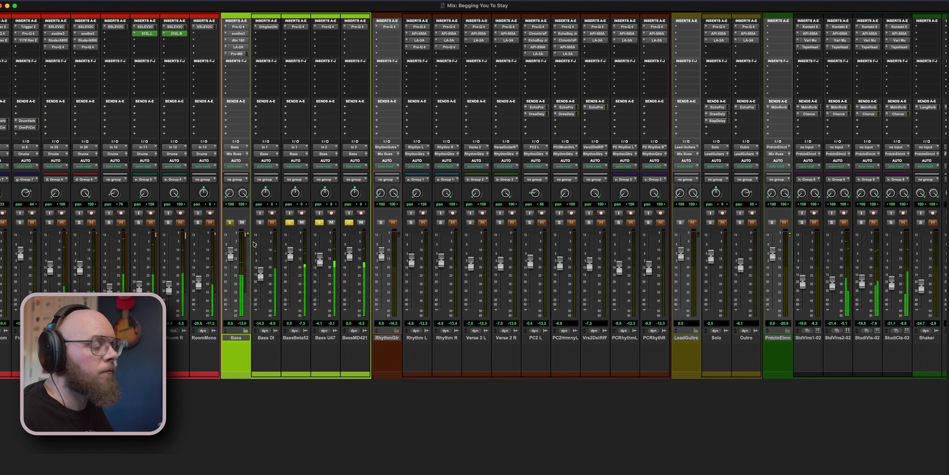
left_click(287, 222)
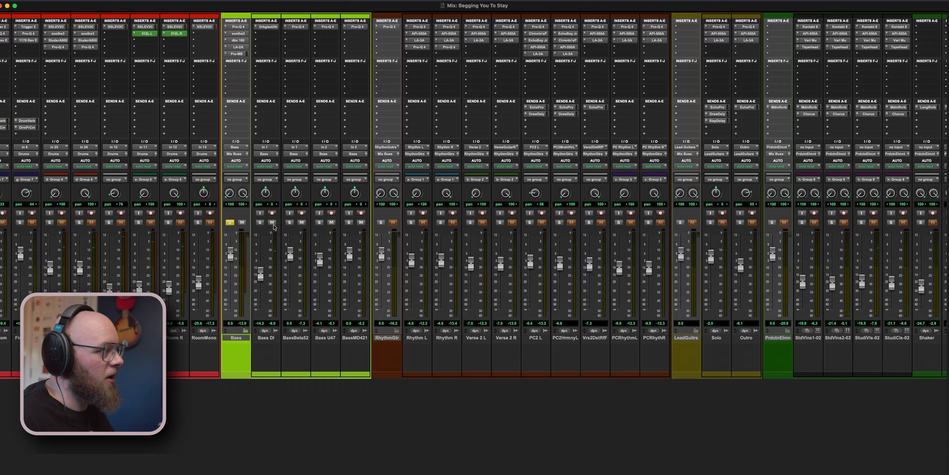
left_click(262, 223)
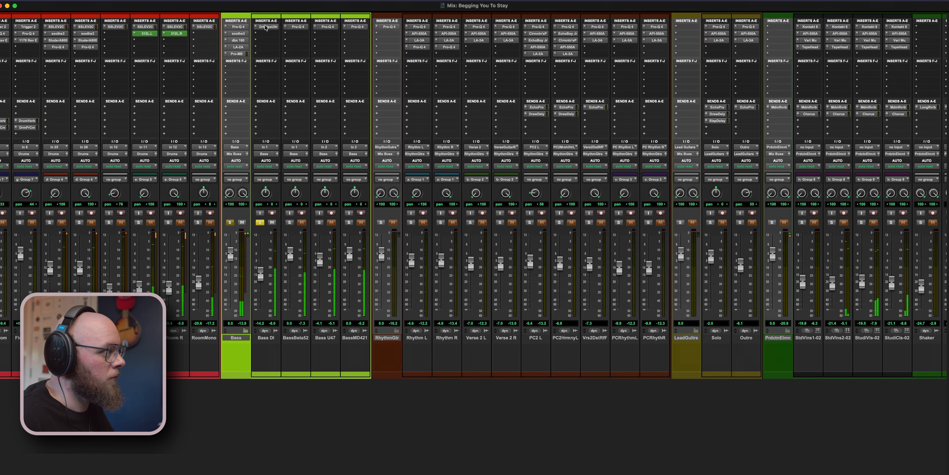
- Insert Grit Blender (mono) on Bass DI's second insert slot and shift the blend to about 97% Transistor
left_click(267, 33)
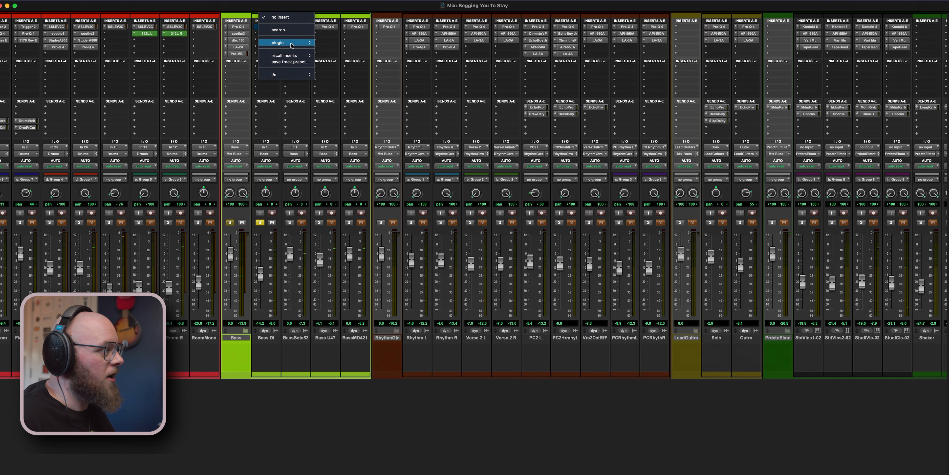
mouse_move(295, 42)
mouse_move(364, 115)
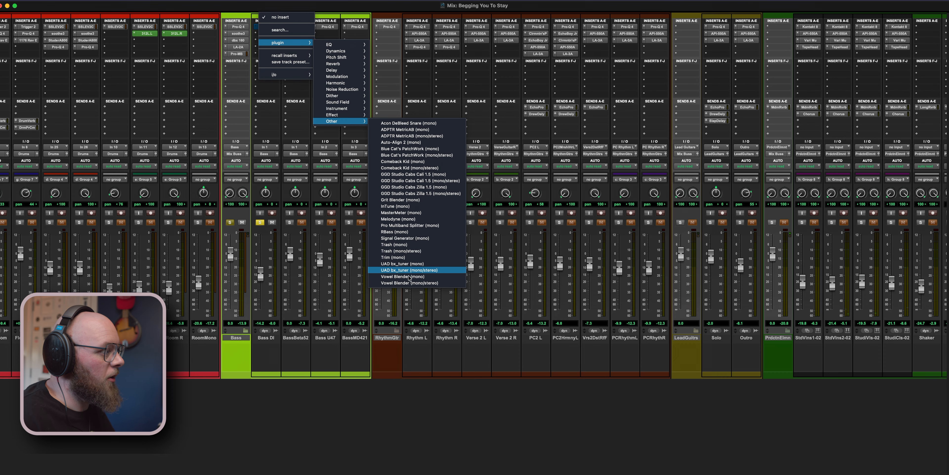
left_click(383, 270)
left_click_drag(522, 205, 566, 279)
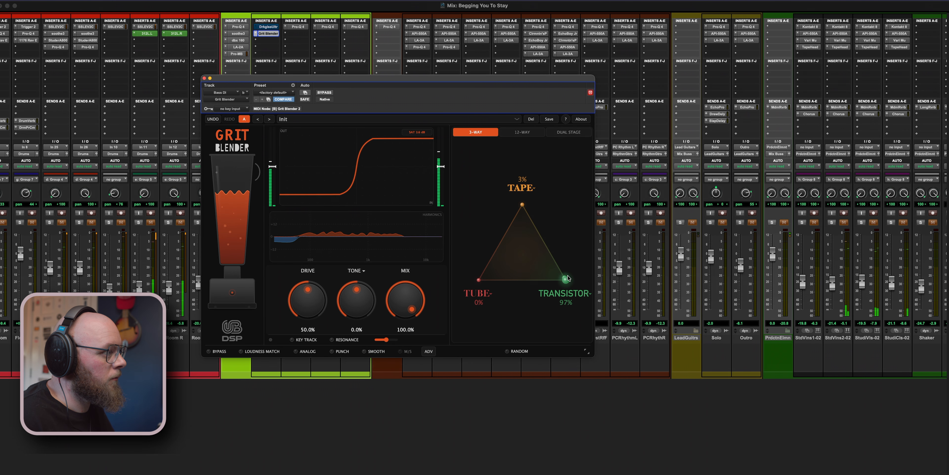
- Replace Tape with Desk, blend fully to Desk, and set Drive to 100% and Mix to about 97.1%
left_click(523, 193)
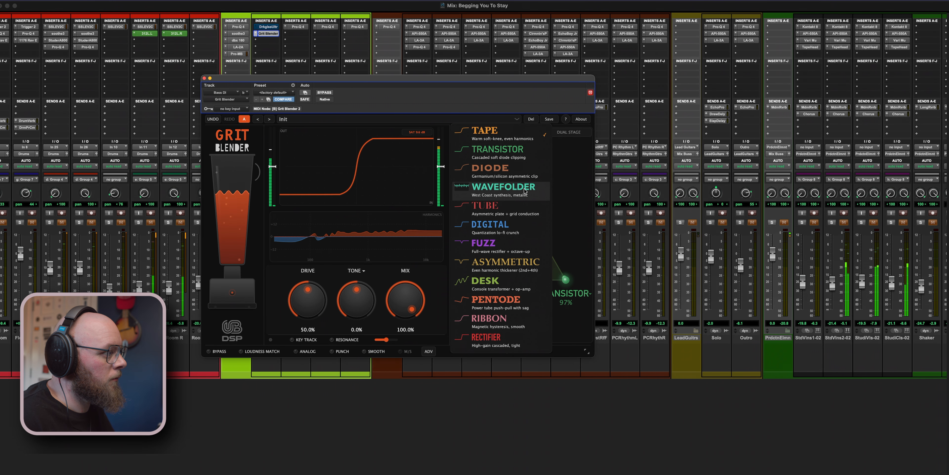
left_click(525, 293)
left_click_drag(557, 253, 522, 204)
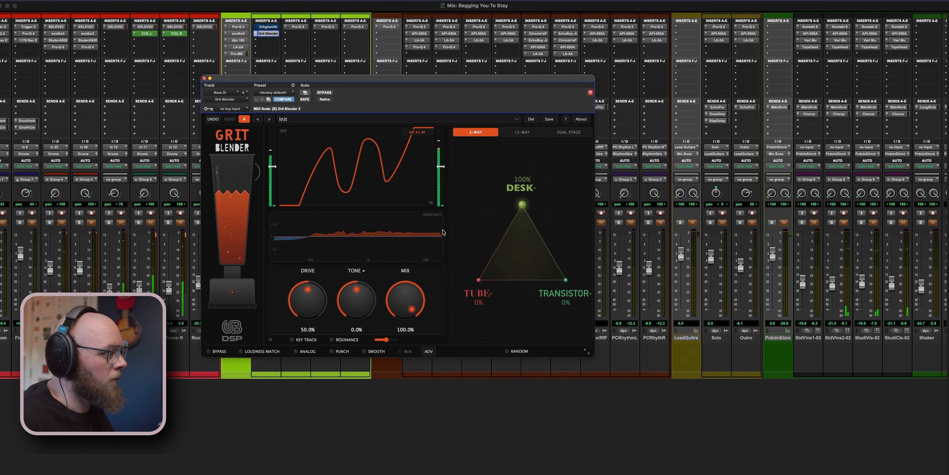
left_click_drag(324, 299, 289, 144)
left_click_drag(414, 285, 415, 288)
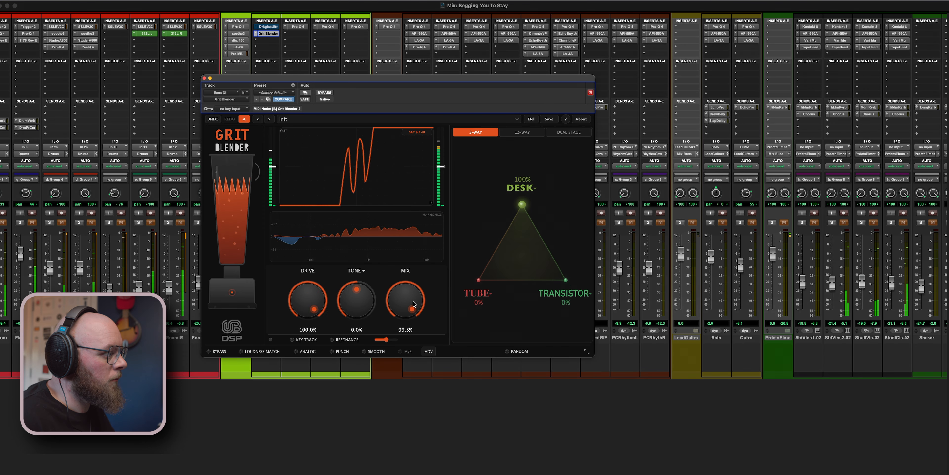
- Replace Tube with Fuzz and blend to about 48% Desk, 26% Fuzz and 26% Transistor
left_click_drag(518, 212, 544, 272)
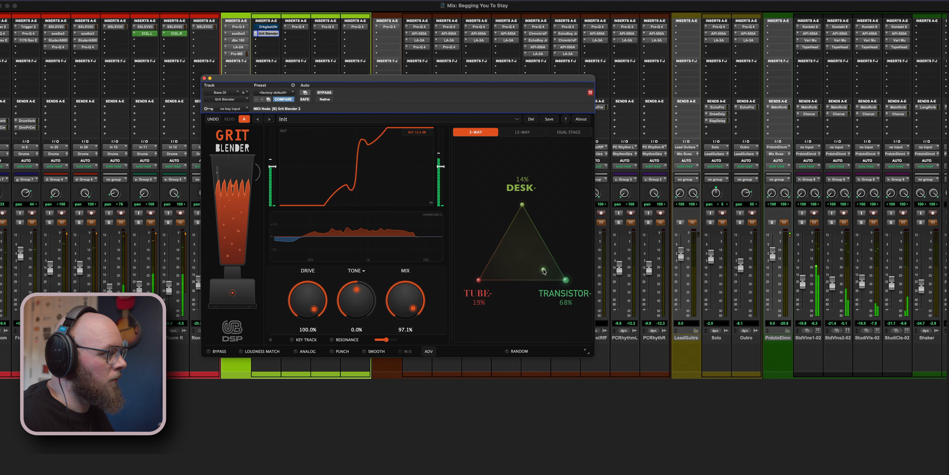
left_click(475, 292)
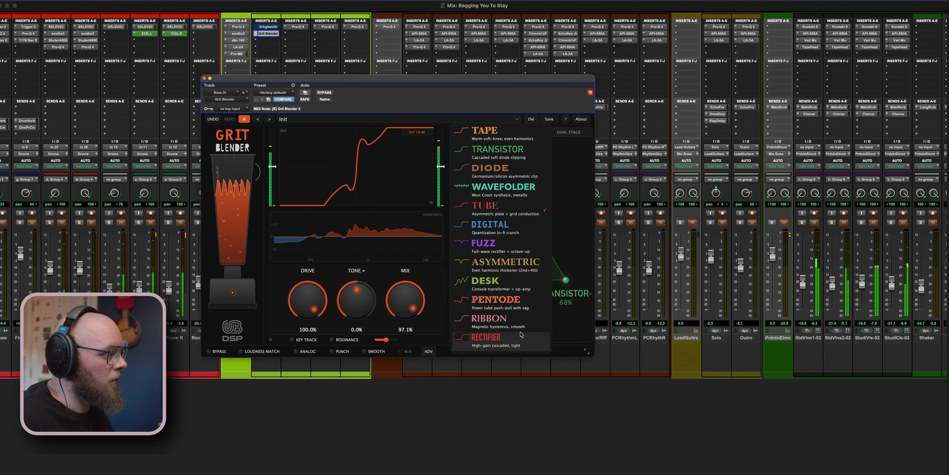
left_click(509, 247)
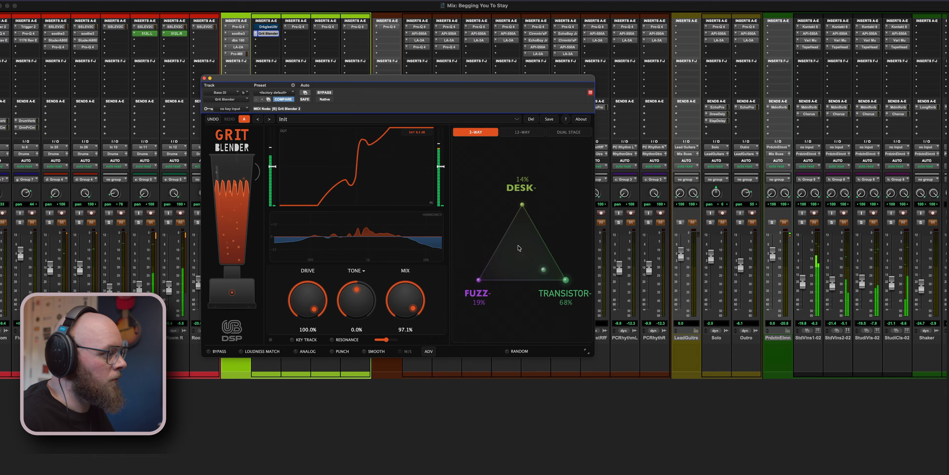
left_click_drag(538, 269, 523, 244)
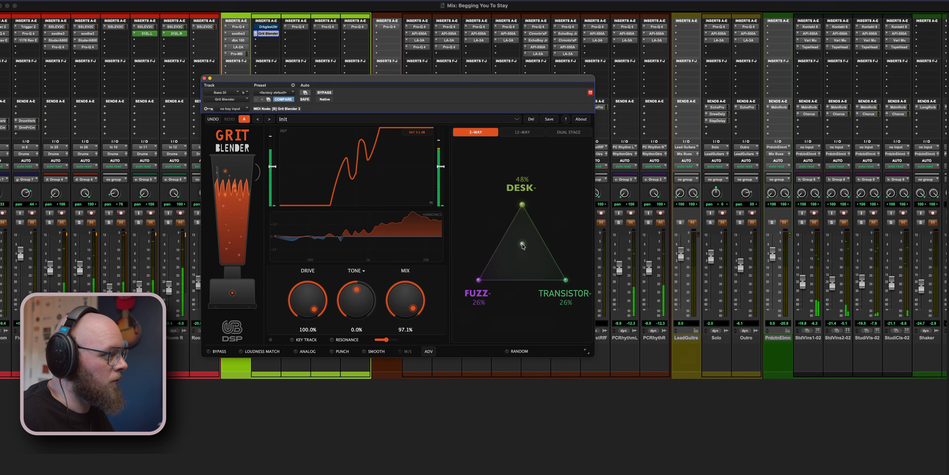
- Replace Desk with Tube in Bass DI's Grit Blender and blend to about 62% Tube, 16% Fuzz and 22% Transistor
left_click(527, 197)
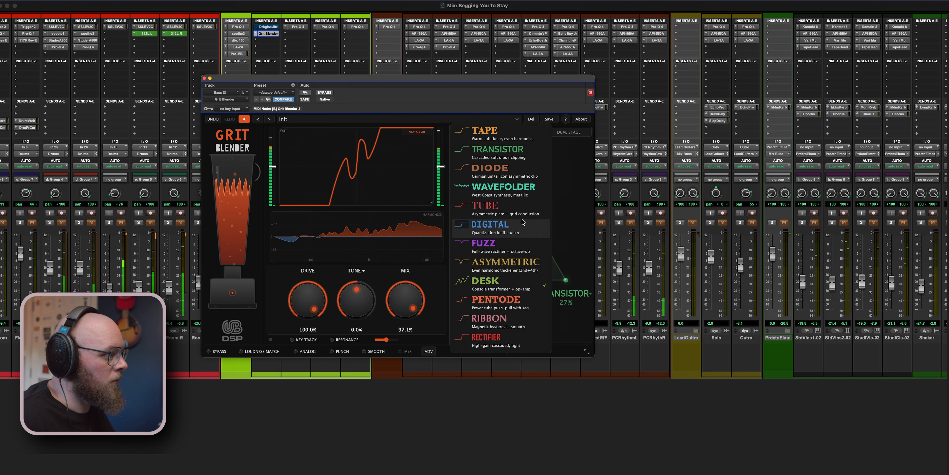
left_click(522, 210)
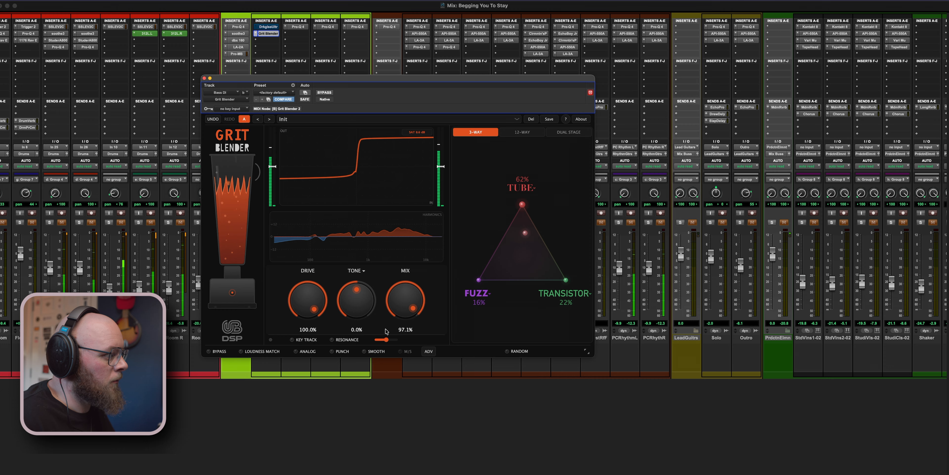
- Raise the low crossover slightly in the advanced settings and shift the blend to 100% Tube
left_click(428, 351)
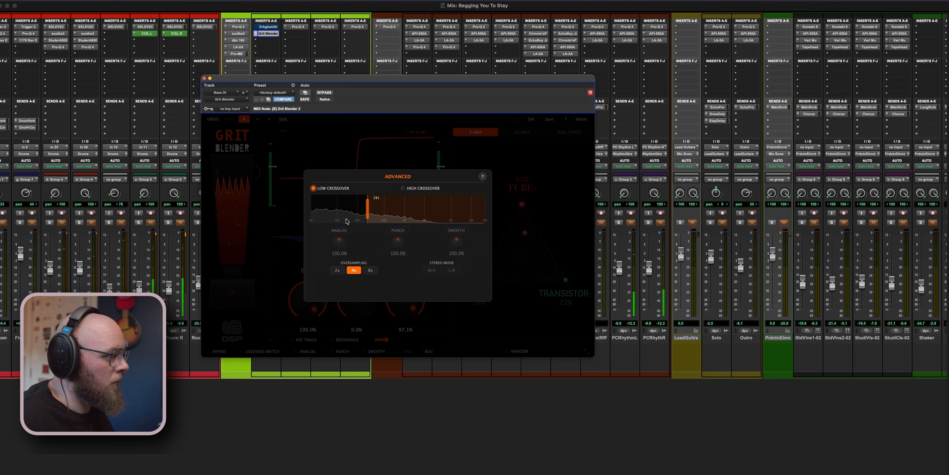
left_click_drag(367, 206, 376, 208)
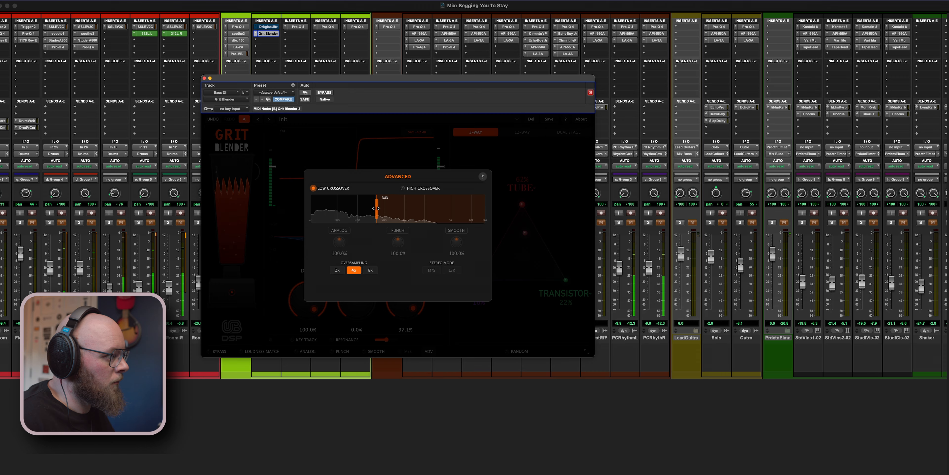
left_click(505, 188)
left_click_drag(522, 234, 522, 201)
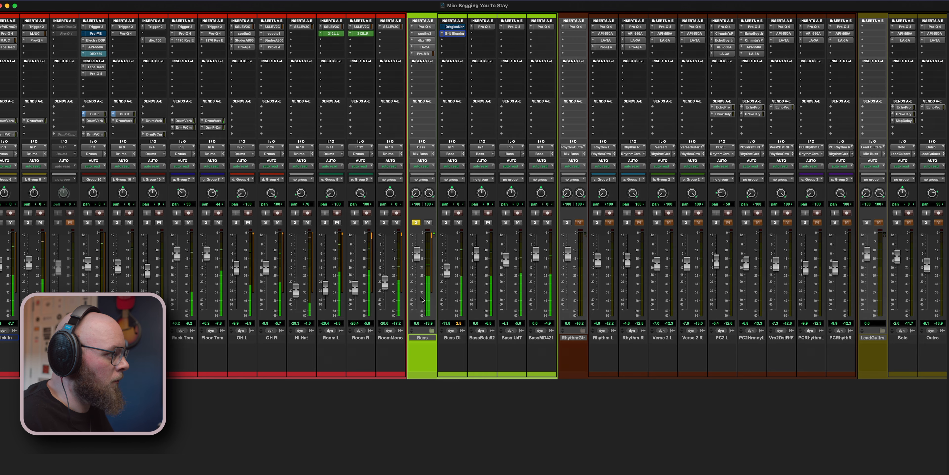
- Clear the Drums group's solo and move Grit Blender from Bass DI to the Bass group's first F-J insert slot
scroll(421, 296, "right", 3)
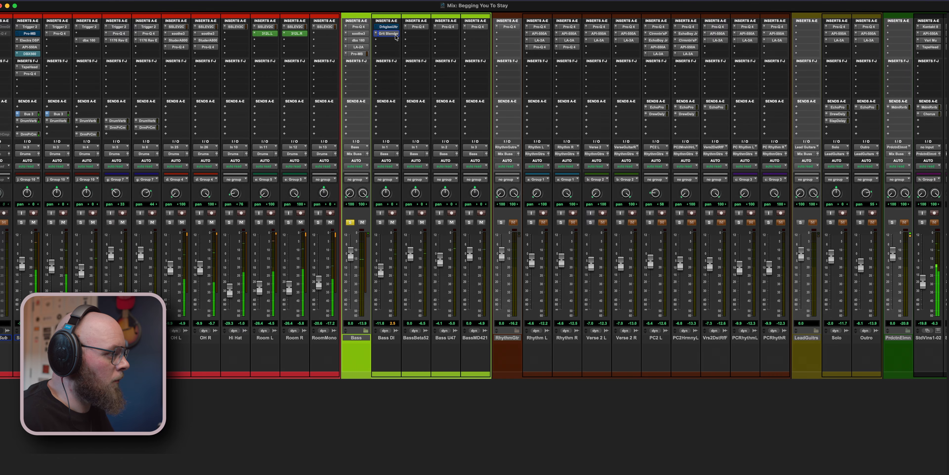
scroll(349, 230, "left", 6)
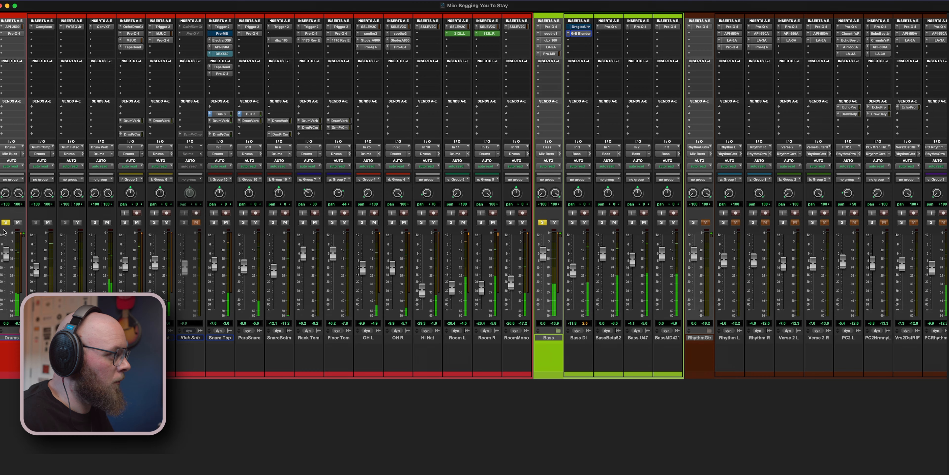
left_click(5, 223)
scroll(452, 196, "right", 4)
left_click_drag(436, 34, 405, 67)
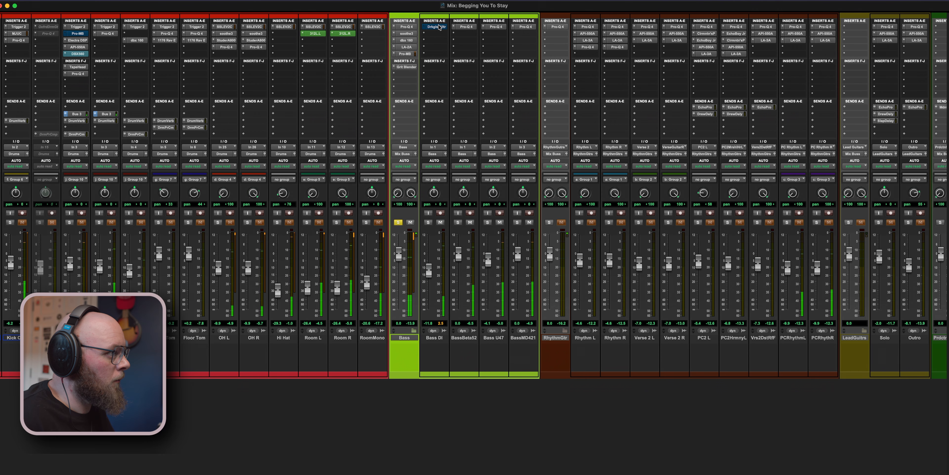
- Open the Bass group's Grit Blender, reduce Mix to 17.1% and blend to about 16% Tube, 22% Pentode and 63% Tape
left_click(407, 67)
left_click_drag(406, 300, 402, 390)
left_click_drag(524, 222, 540, 269)
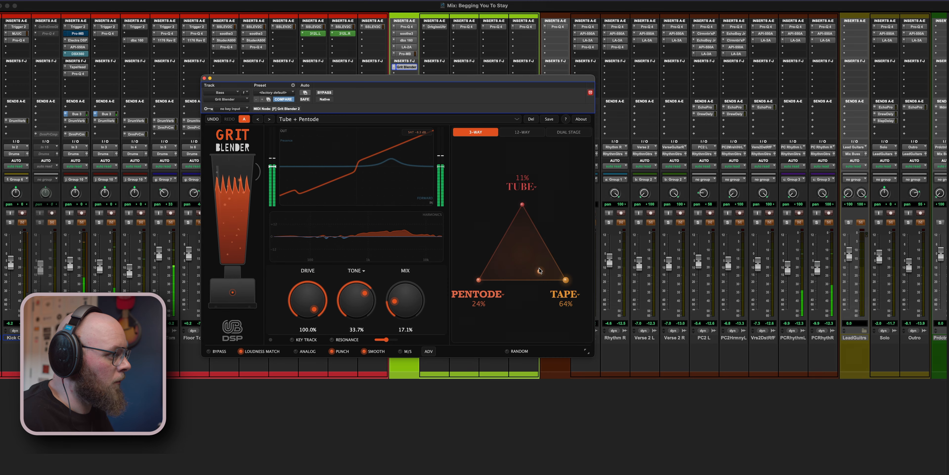
- Compare the Bass group's saturation with bypass and clear the Bass solo to audition it in the full mix
left_click_drag(325, 77, 610, 85)
left_click(506, 79)
left_click(570, 80)
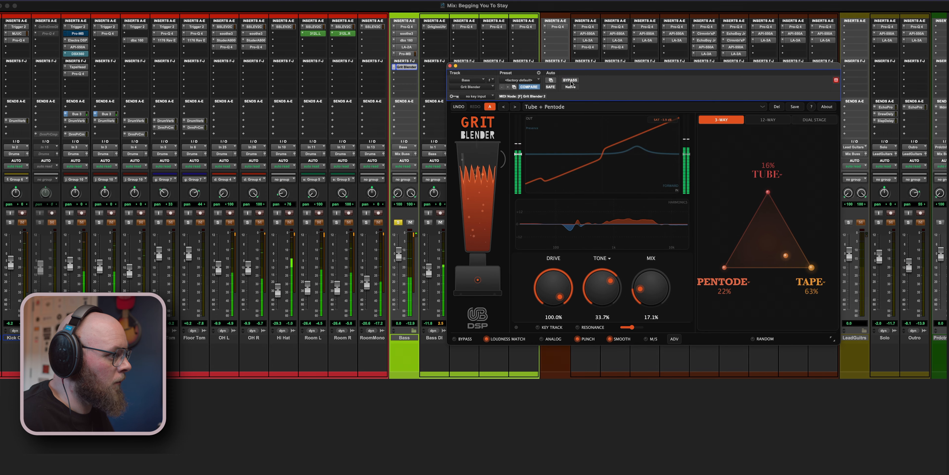
left_click(398, 222)
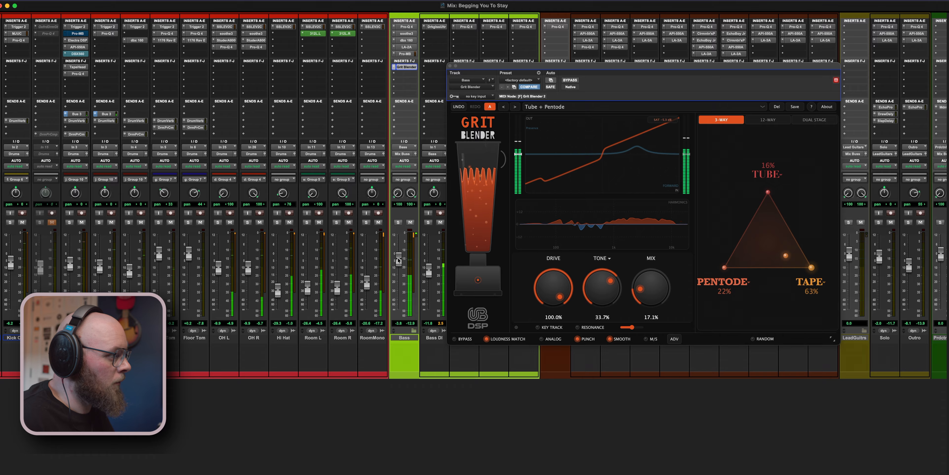
- Set Drive to 40.0%, Tone to 1.7% and Mix to 61.1%, and blend to about 63% Tube, 17% Pentode and 20% Tape
left_click_drag(553, 289, 551, 335)
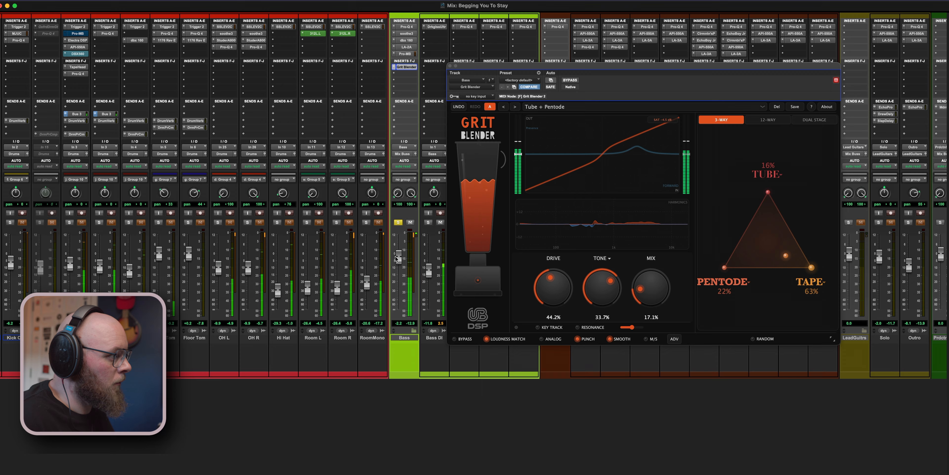
left_click_drag(548, 273, 544, 256)
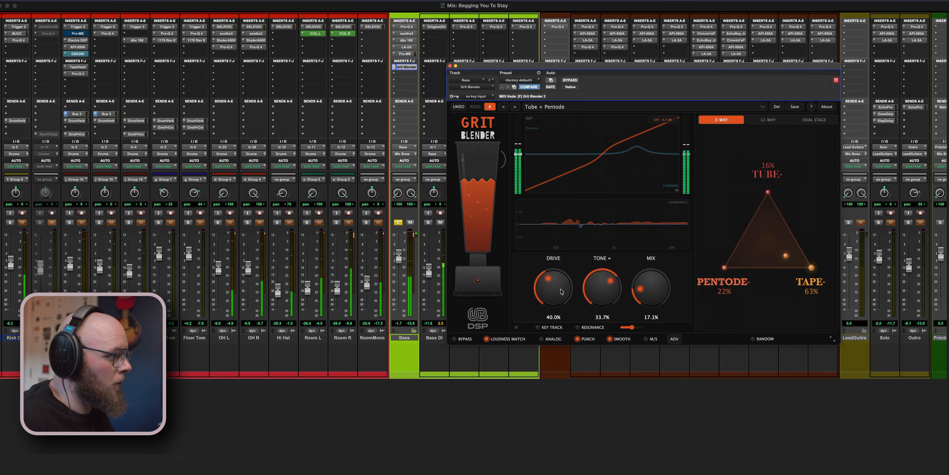
left_click_drag(608, 286, 633, 256)
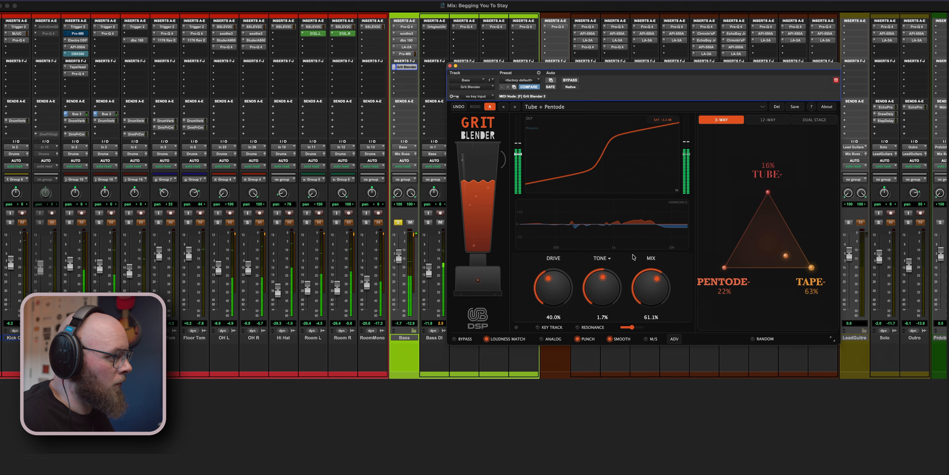
left_click_drag(786, 255, 769, 220)
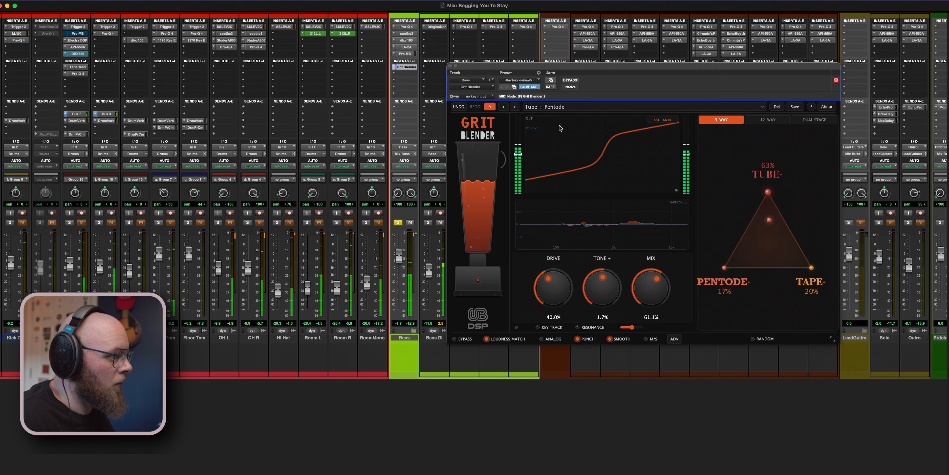
- Fine-tune the Bass group's low crossover, clear the Bass solo and close Grit Blender
left_click(674, 338)
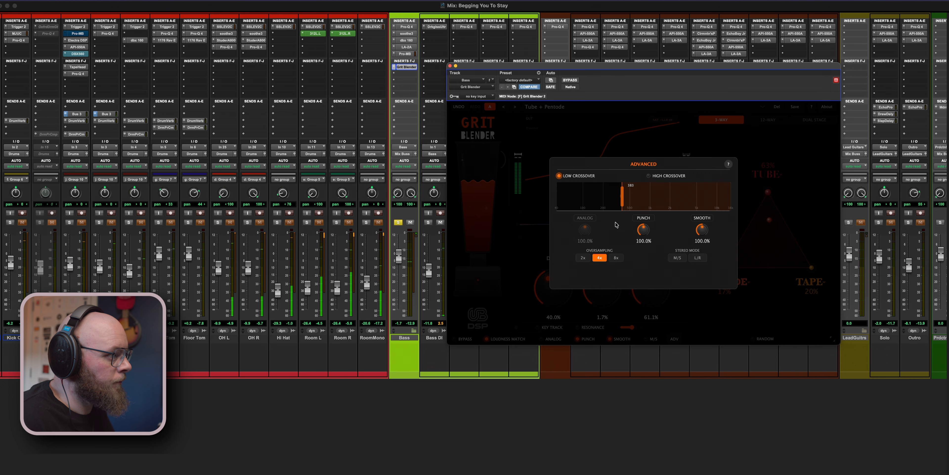
mouse_move(634, 196)
left_mouse_down()
mouse_move(676, 192)
mouse_move(539, 188)
mouse_move(620, 197)
left_mouse_up()
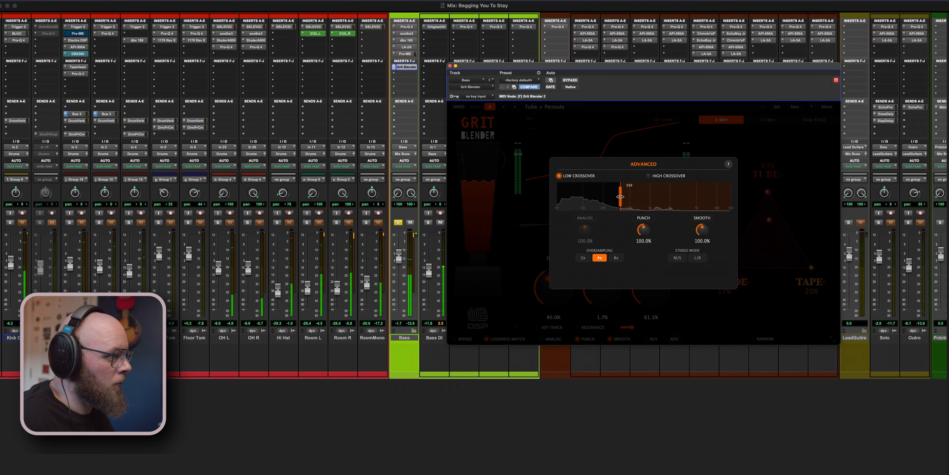
left_click(401, 222)
left_click(679, 143)
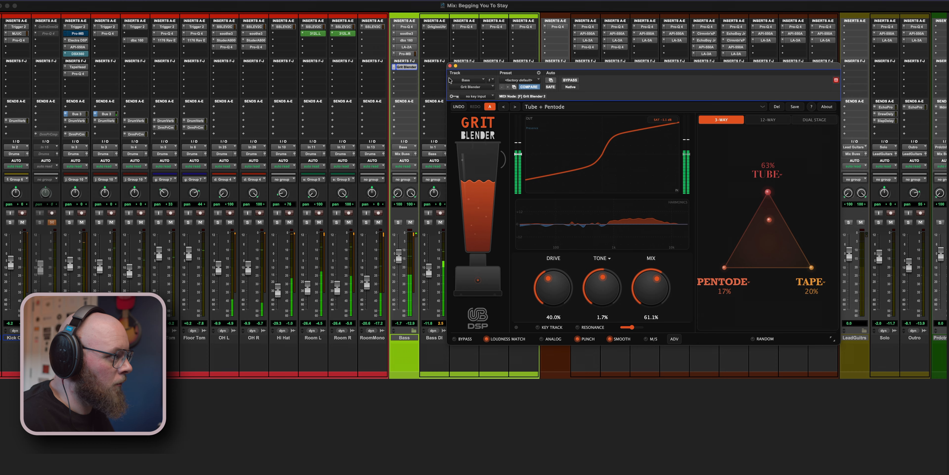
left_click(450, 66)
- Solo the Bass group briefly to check its saturated tone and return to the full mix
scroll(472, 191, "left", 2)
scroll(471, 191, "left", 2)
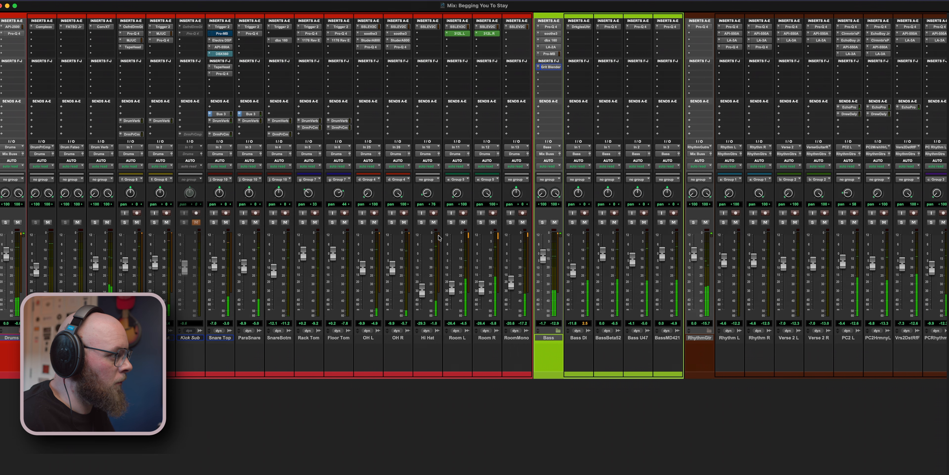
left_click(543, 222)
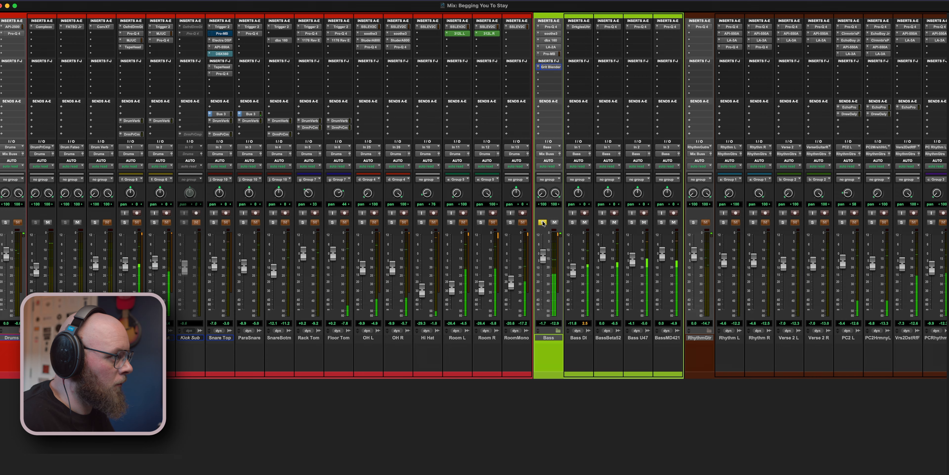
left_click(542, 222)
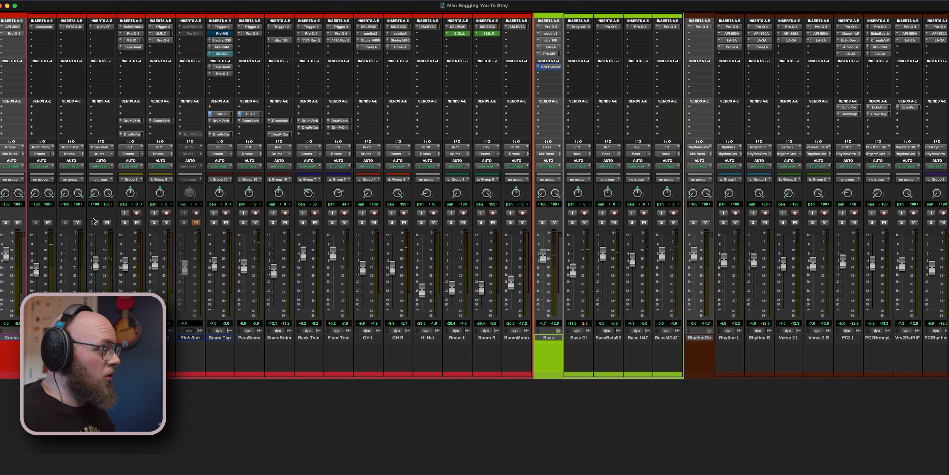
scroll(226, 253, "right", 15)
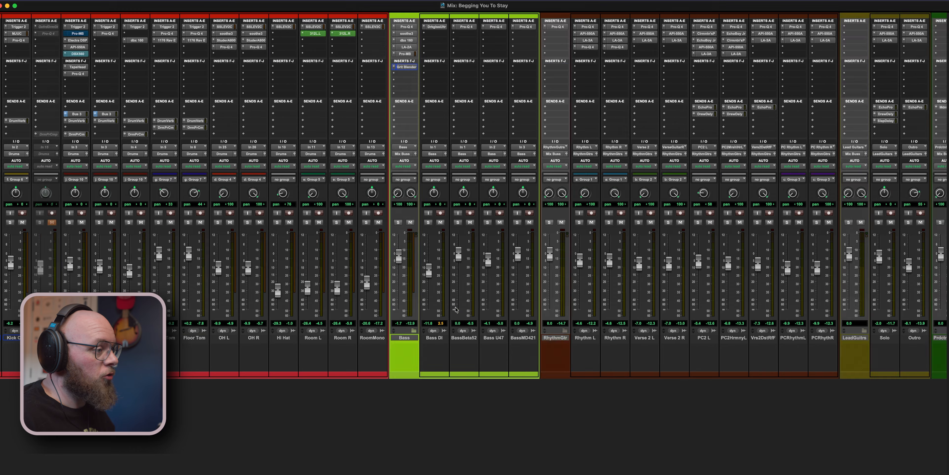